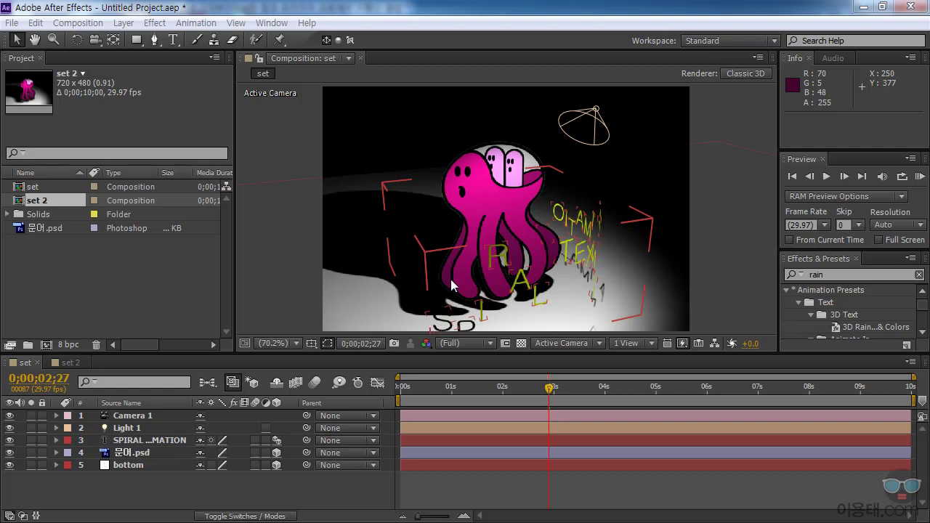
Enlarge the Timeline panel slightly, view the set 2 composition and return to the set composition.
{"action": "left_click_drag", "start_coordinate": [469, 354], "coordinate": [471, 333]}
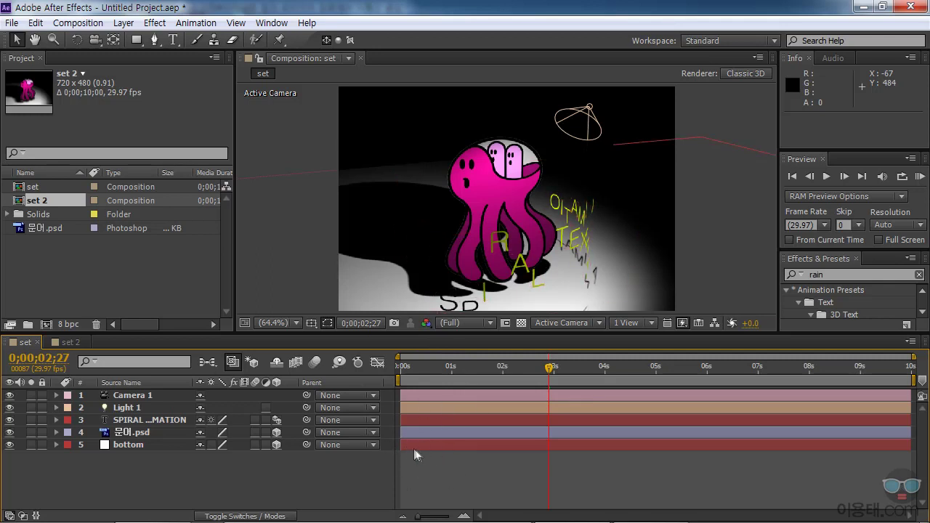
{"action": "left_click", "coordinate": [78, 343]}
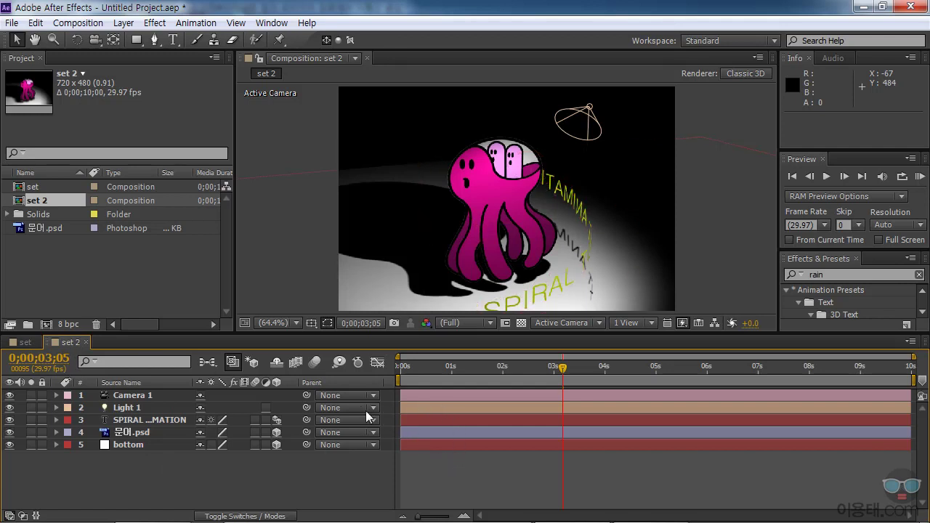
{"action": "left_click", "coordinate": [22, 343]}
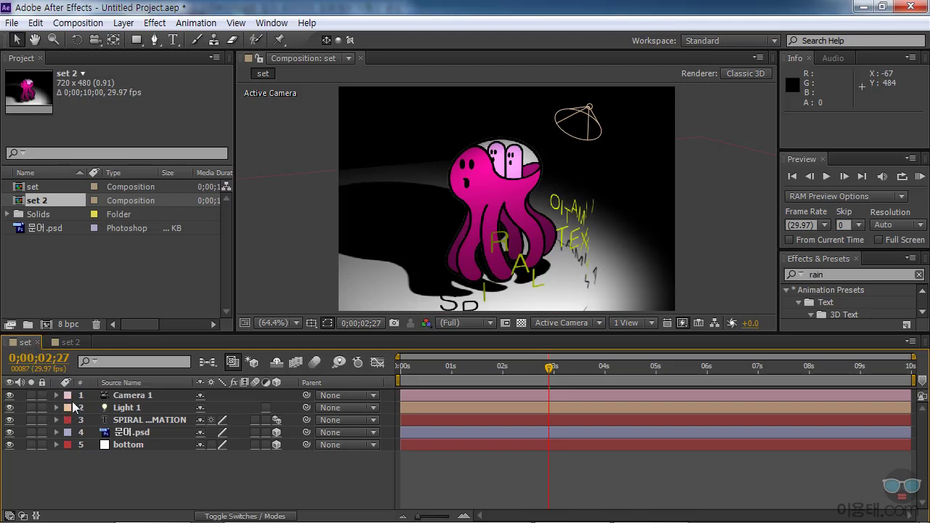
{"action": "left_click", "coordinate": [13, 23]}
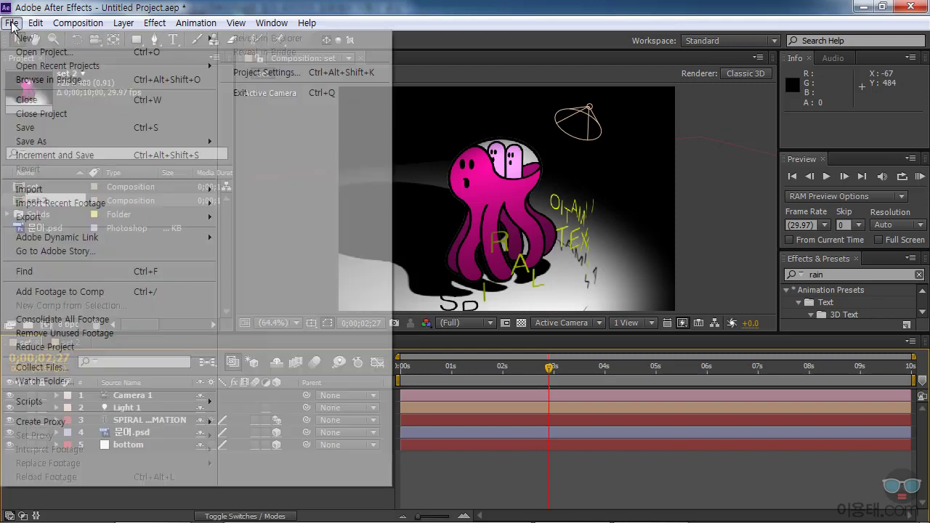
{"action": "mouse_move", "coordinate": [116, 218]}
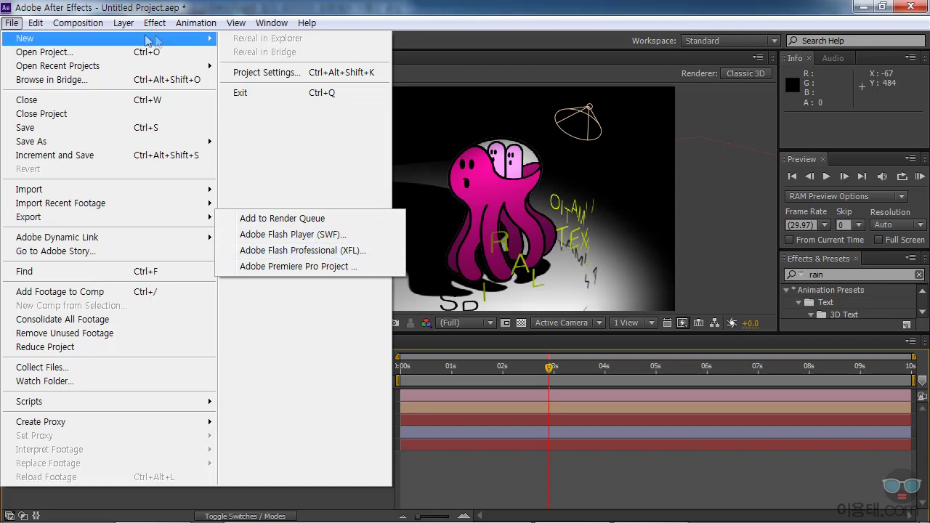
{"action": "left_click", "coordinate": [92, 27]}
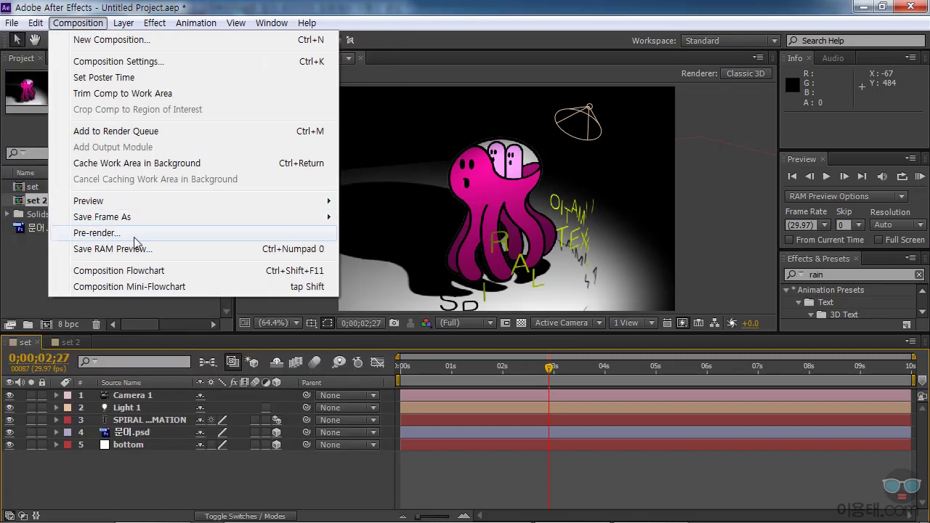
{"action": "mouse_move", "coordinate": [11, 24]}
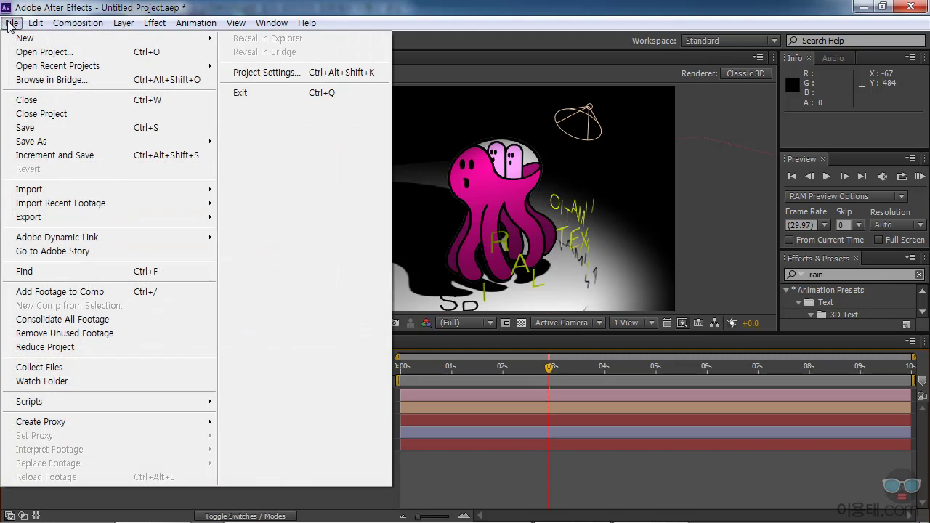
{"action": "mouse_move", "coordinate": [195, 221]}
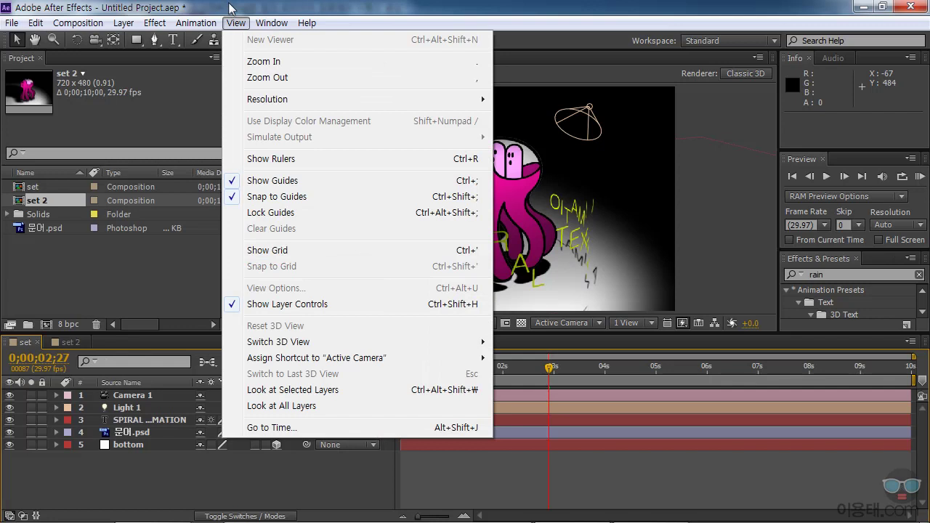
{"action": "left_click", "coordinate": [228, 3]}
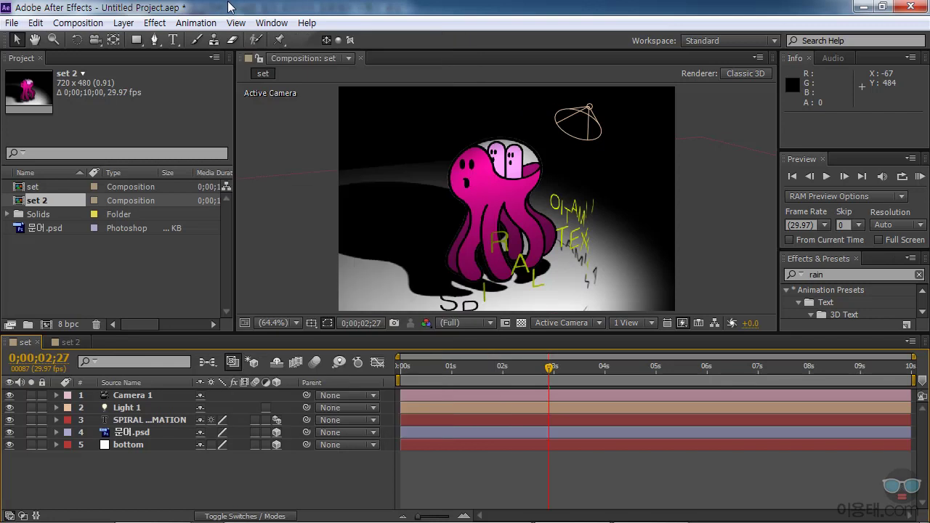
Open the Render Settings templates and bring up the settings for a new template.
{"action": "left_click", "coordinate": [86, 25]}
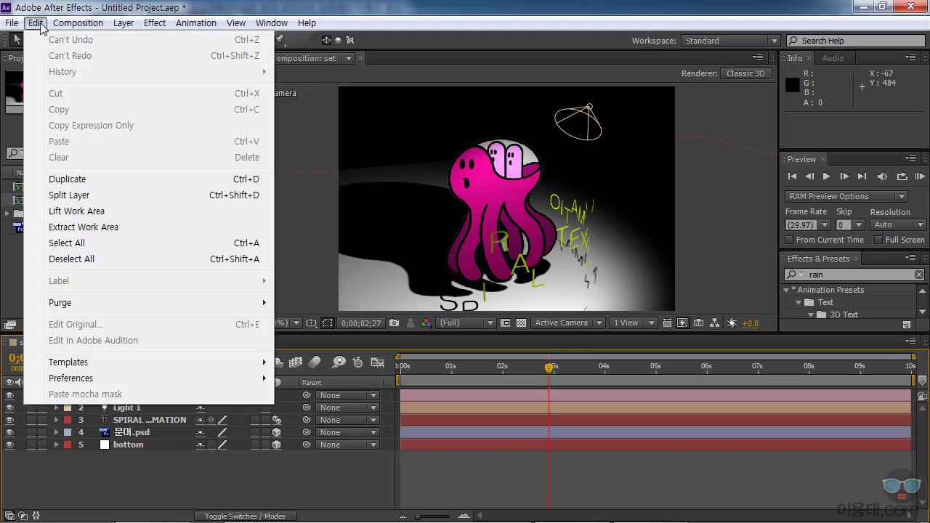
{"action": "mouse_move", "coordinate": [63, 366]}
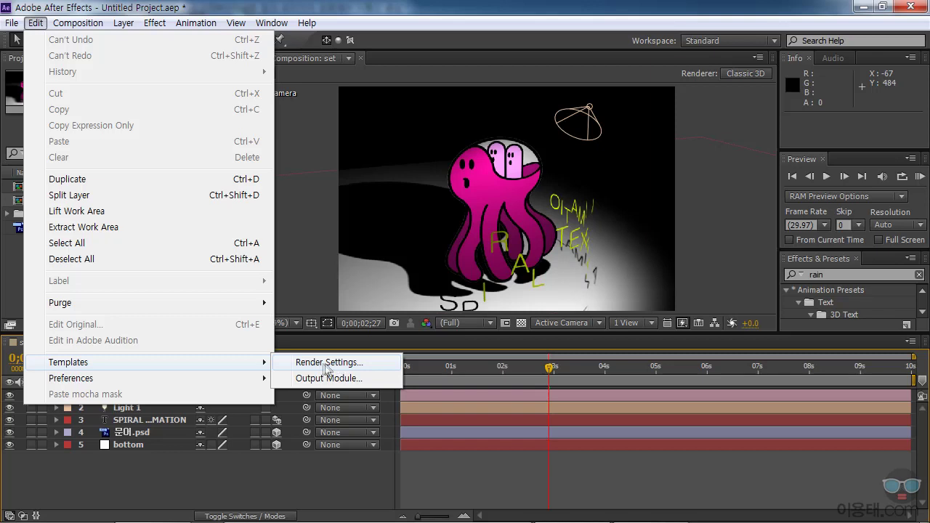
{"action": "left_click", "coordinate": [325, 367]}
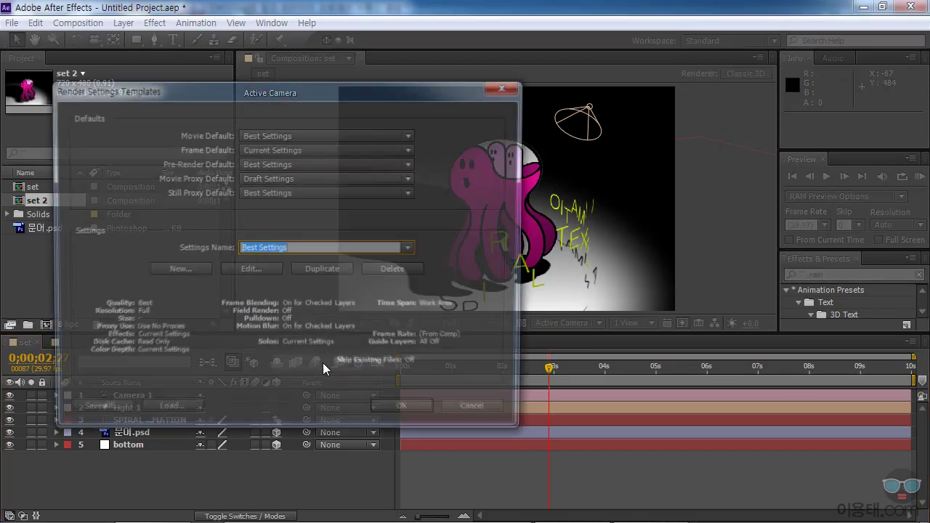
{"action": "left_click_drag", "start_coordinate": [250, 87], "coordinate": [411, 84]}
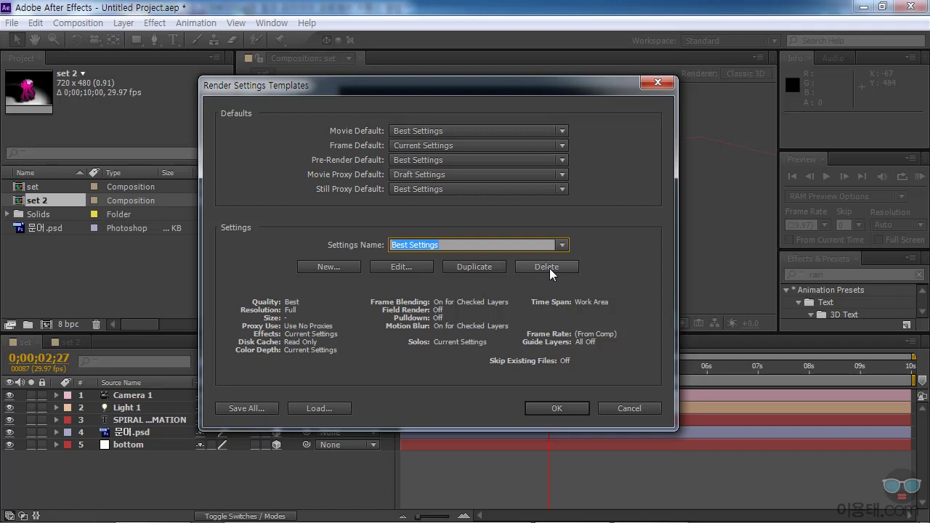
{"action": "left_click", "coordinate": [326, 267]}
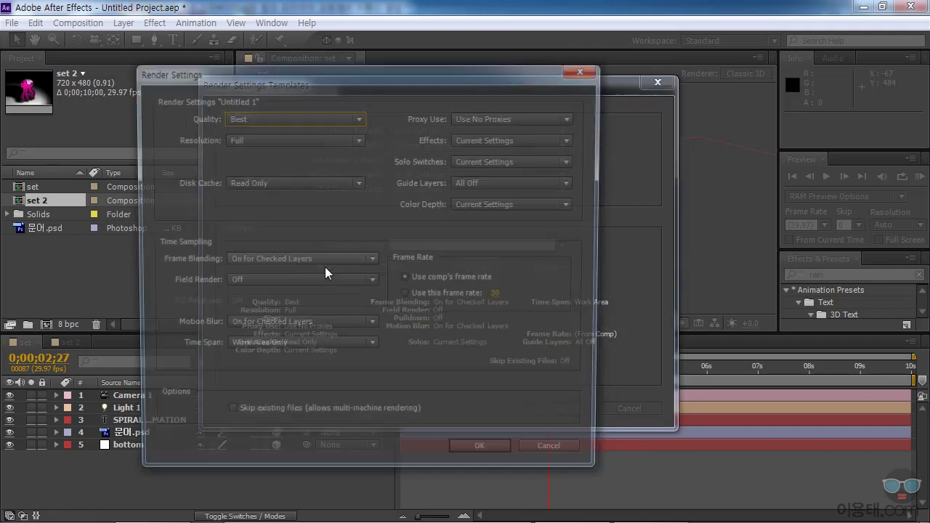
{"action": "left_click_drag", "start_coordinate": [410, 71], "coordinate": [541, 63]}
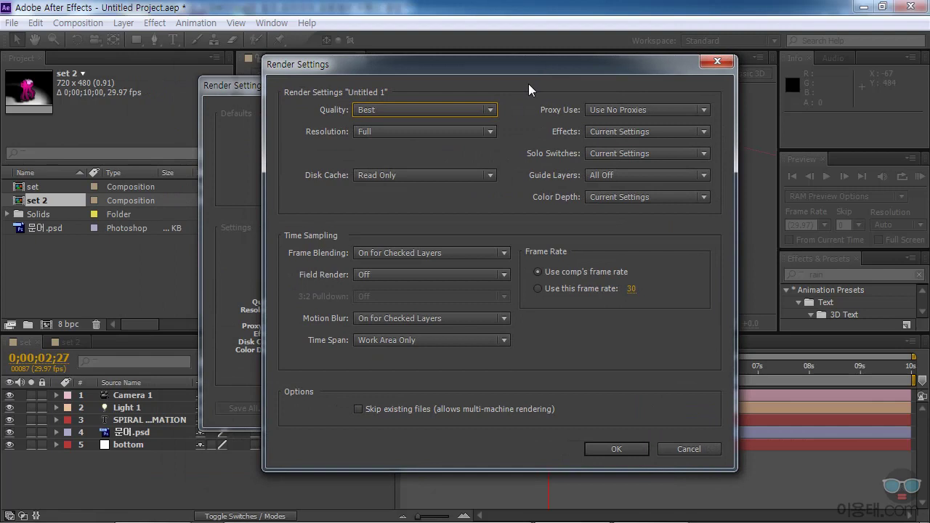
Examine the new template's Quality, Resolution and Time Span choices, leaving Best, Full and Work Area Only, and cancel both dialogs.
{"action": "left_click", "coordinate": [381, 109]}
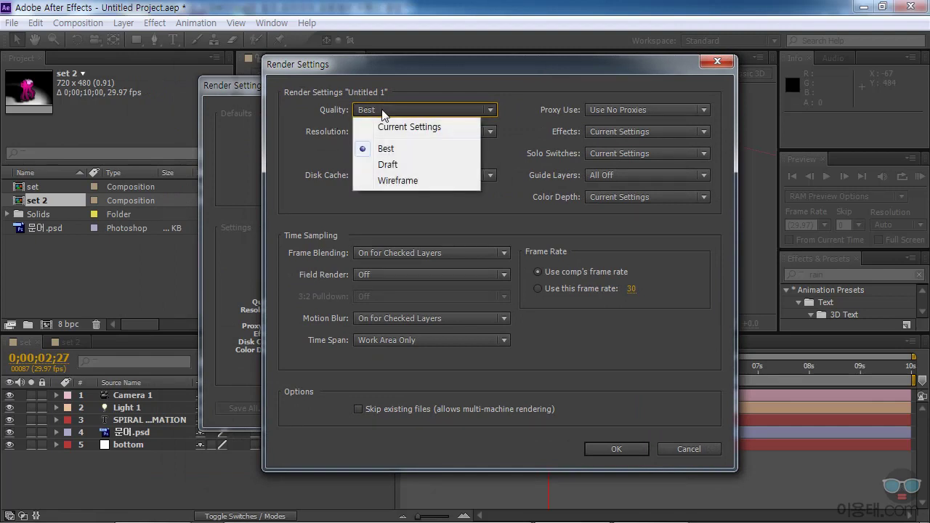
{"action": "left_click", "coordinate": [401, 151]}
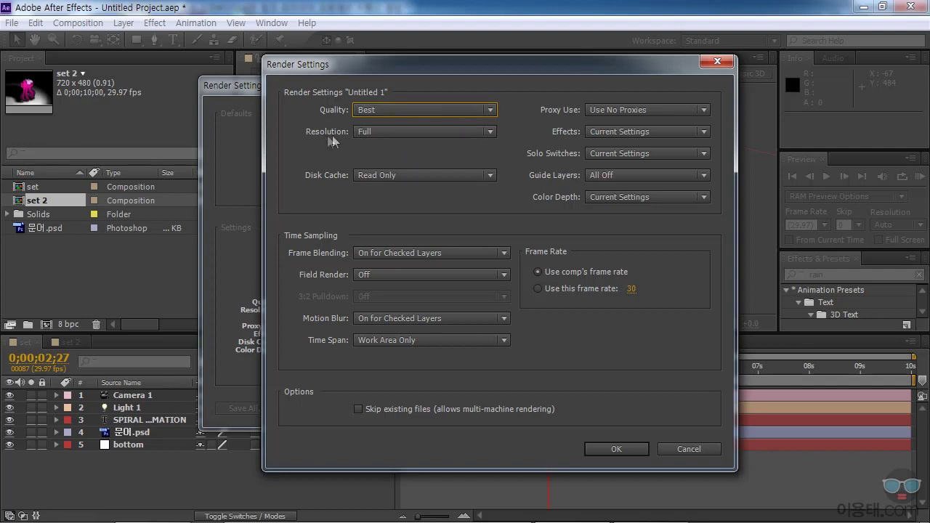
{"action": "left_click", "coordinate": [375, 131]}
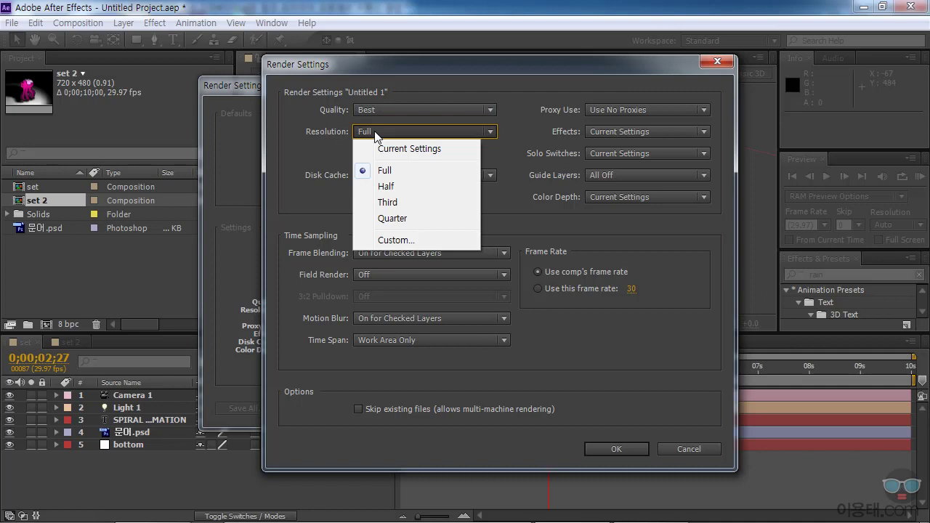
{"action": "left_click", "coordinate": [405, 174]}
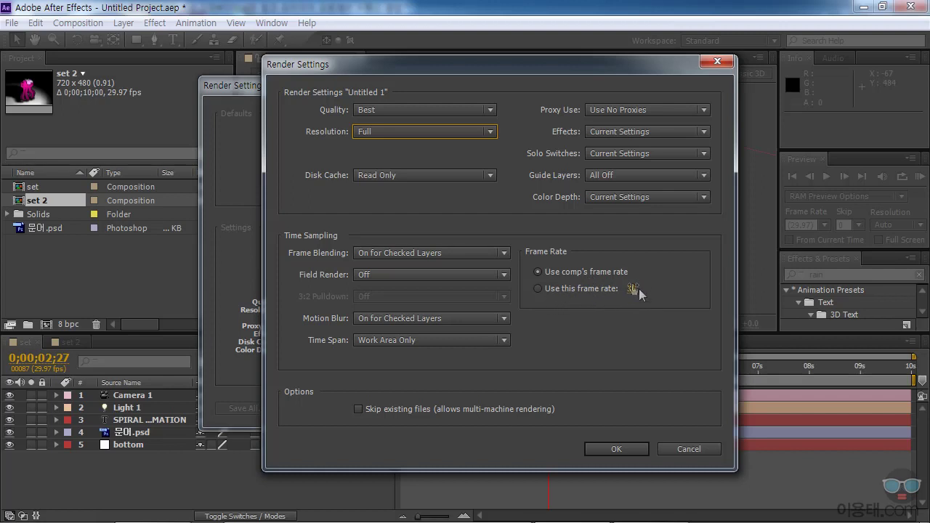
{"action": "left_click", "coordinate": [376, 340]}
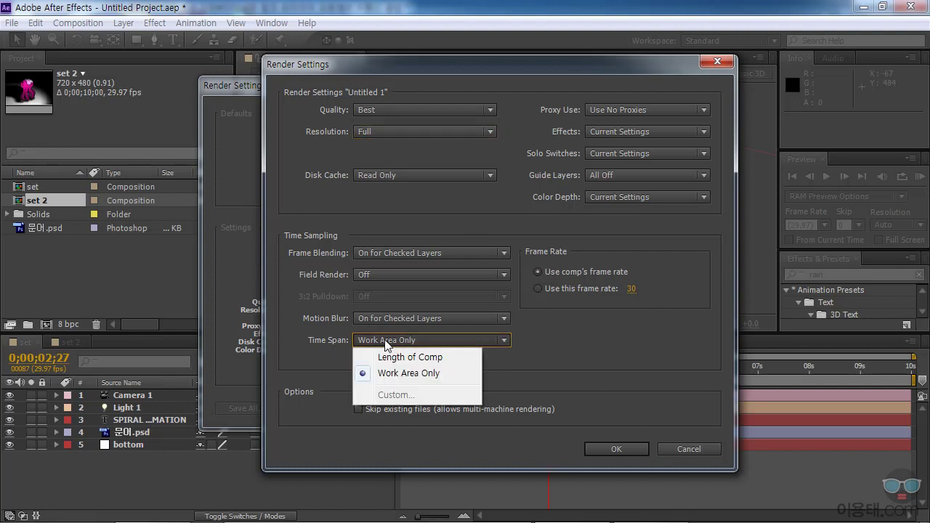
{"action": "left_click", "coordinate": [565, 368]}
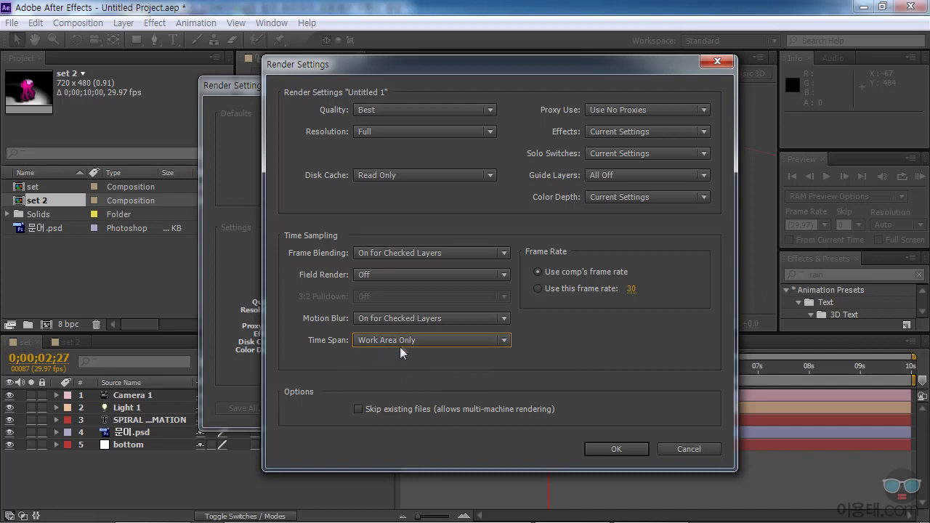
{"action": "left_click_drag", "start_coordinate": [636, 62], "coordinate": [469, 74]}
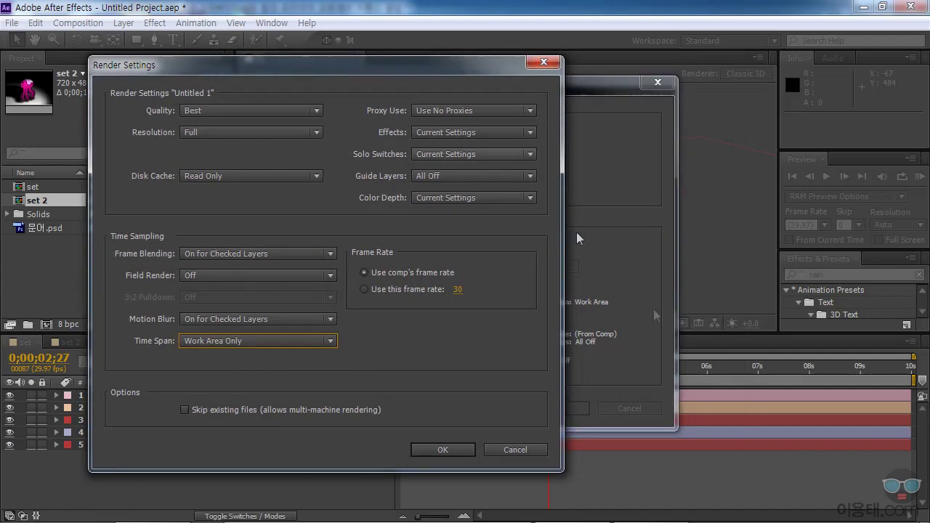
{"action": "left_click", "coordinate": [524, 449]}
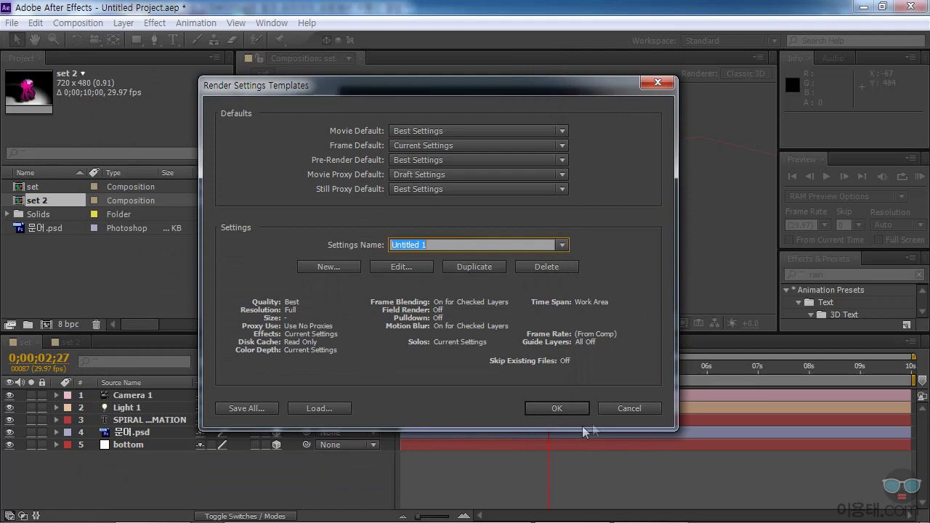
{"action": "left_click", "coordinate": [629, 411]}
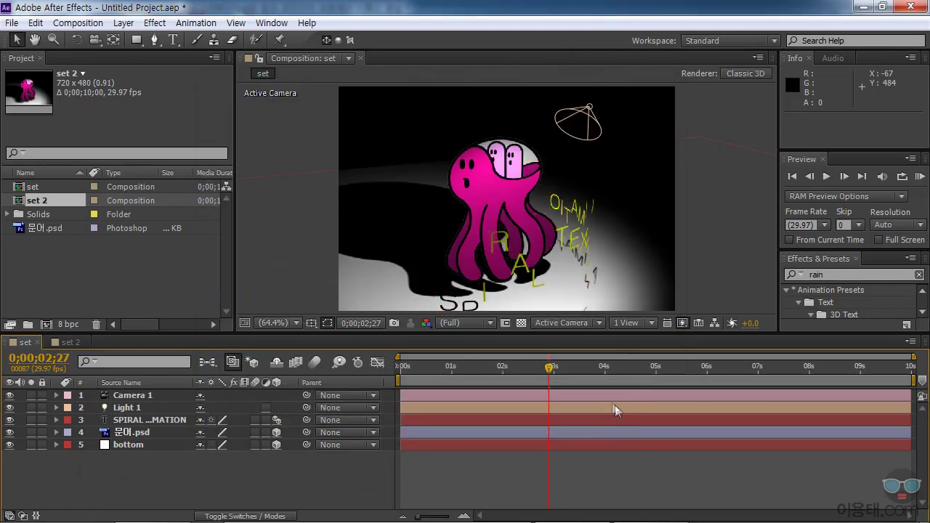
Shorten the set composition's work area to 0;00;04;03 and shift it to run from 0;00;01;05 to 0;00;05;07.
{"action": "left_click_drag", "start_coordinate": [911, 379], "coordinate": [613, 379]}
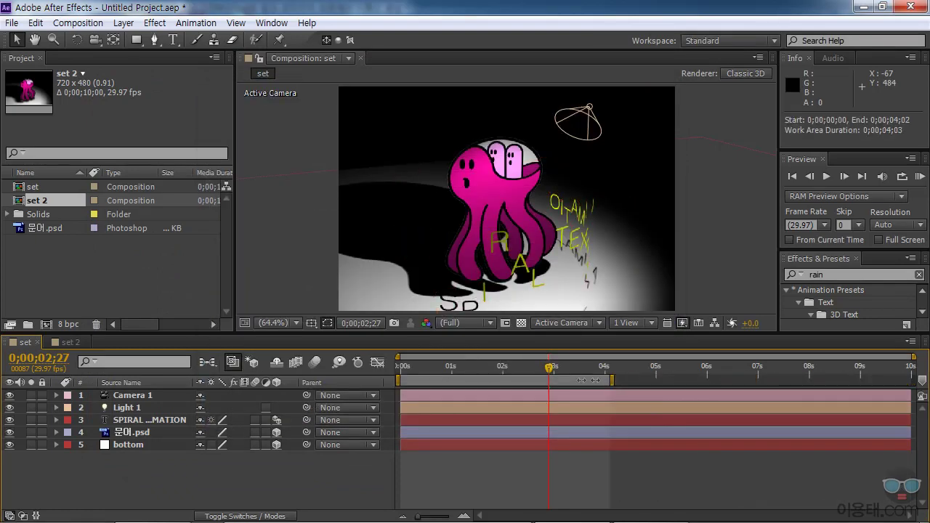
{"action": "left_click_drag", "start_coordinate": [520, 379], "coordinate": [578, 379]}
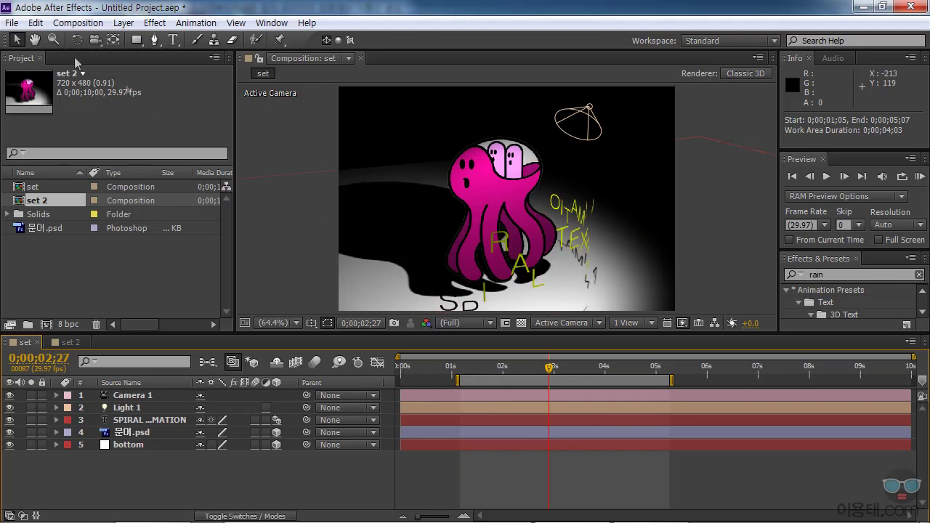
Create a new render settings template with its Time Span set to Length of Comp.
{"action": "left_click", "coordinate": [35, 23]}
{"action": "mouse_move", "coordinate": [102, 364]}
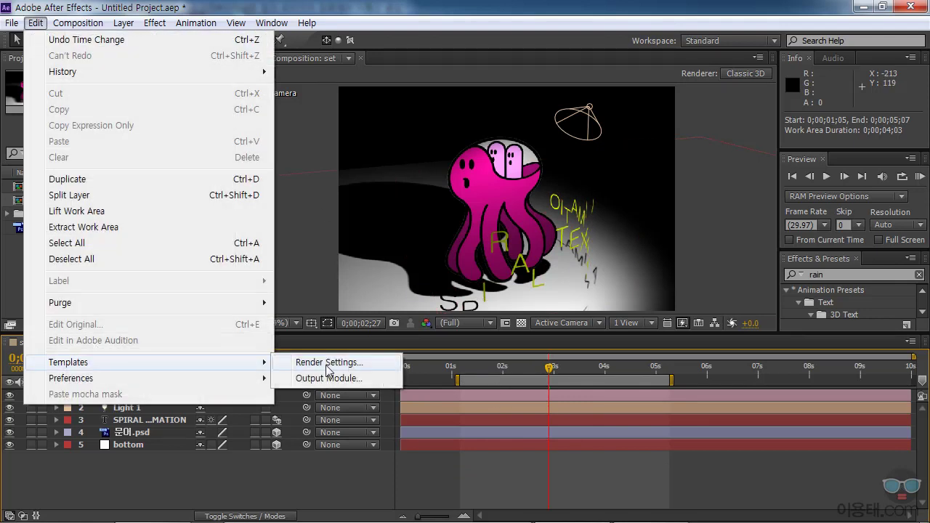
{"action": "left_click", "coordinate": [326, 368]}
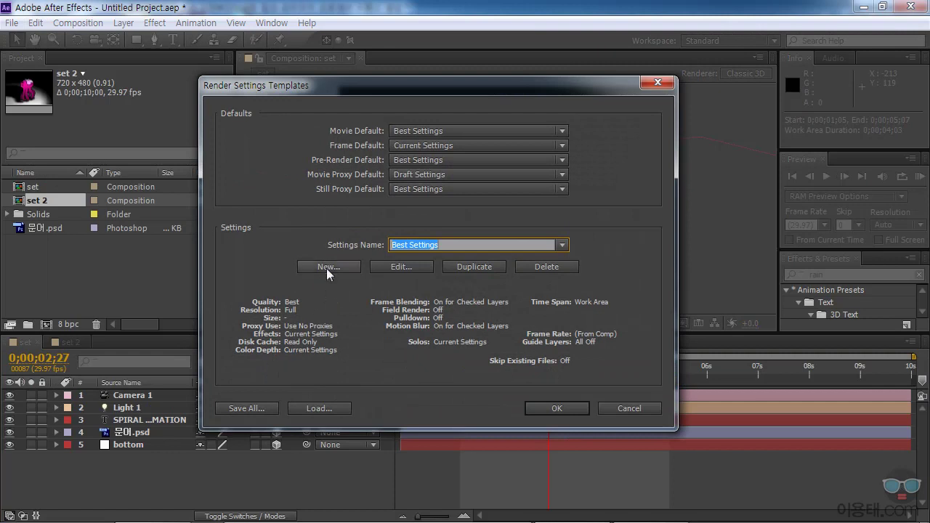
{"action": "left_click", "coordinate": [327, 267]}
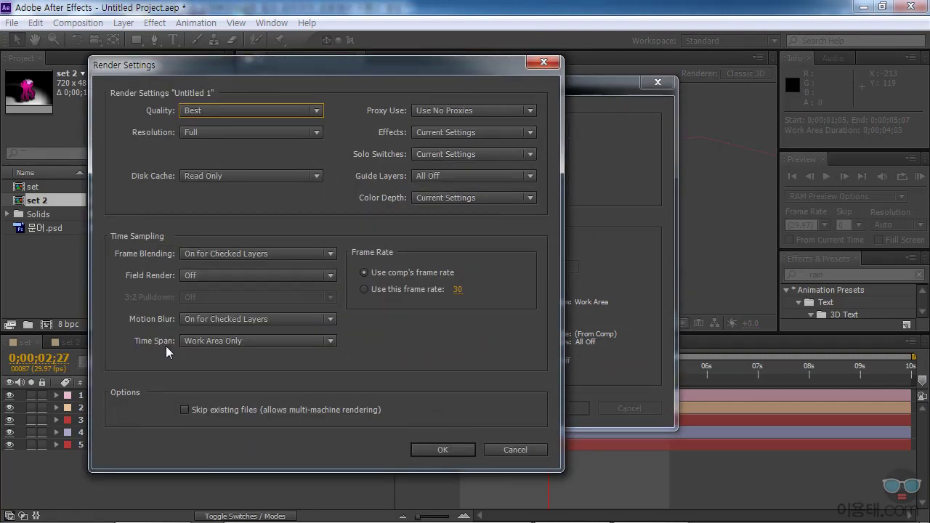
{"action": "left_click", "coordinate": [261, 342]}
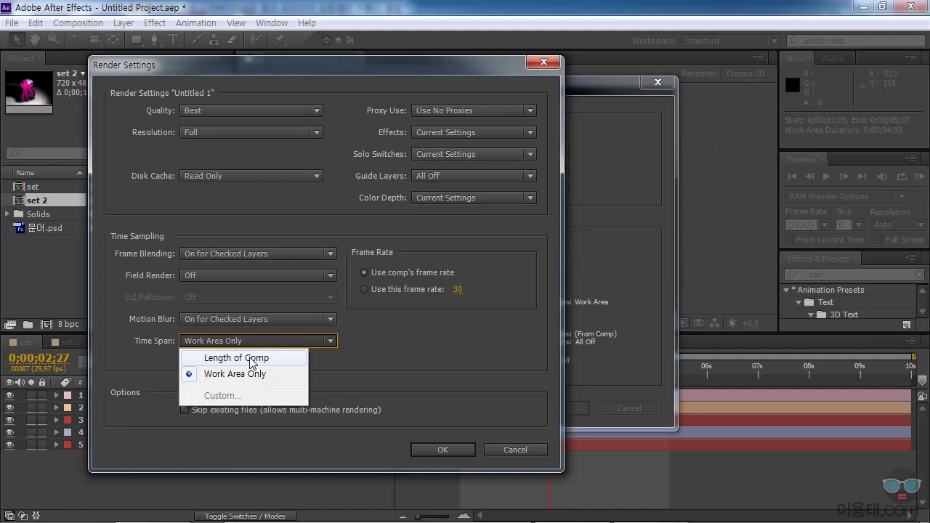
{"action": "left_click", "coordinate": [255, 360]}
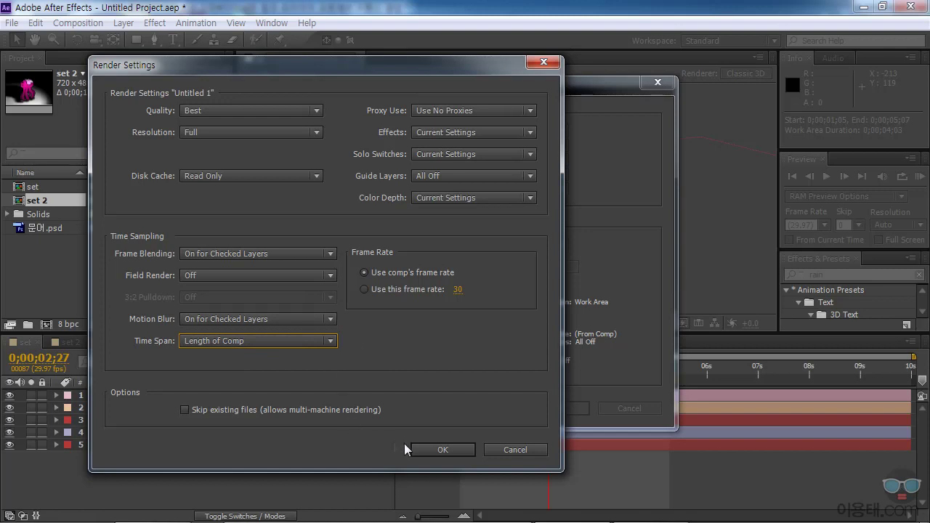
{"action": "left_click", "coordinate": [441, 450]}
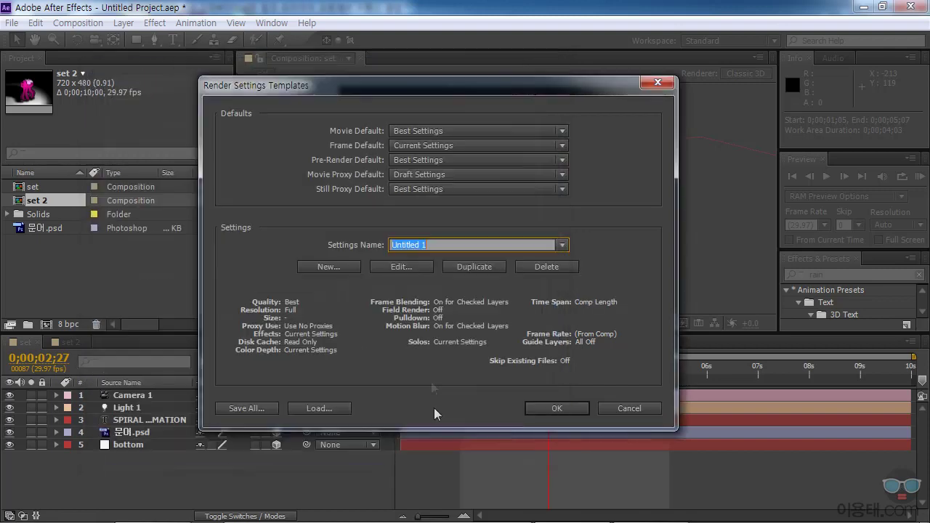
Check the list of render settings templates and rename the new template to 새로운 렌더.
{"action": "left_click", "coordinate": [564, 247]}
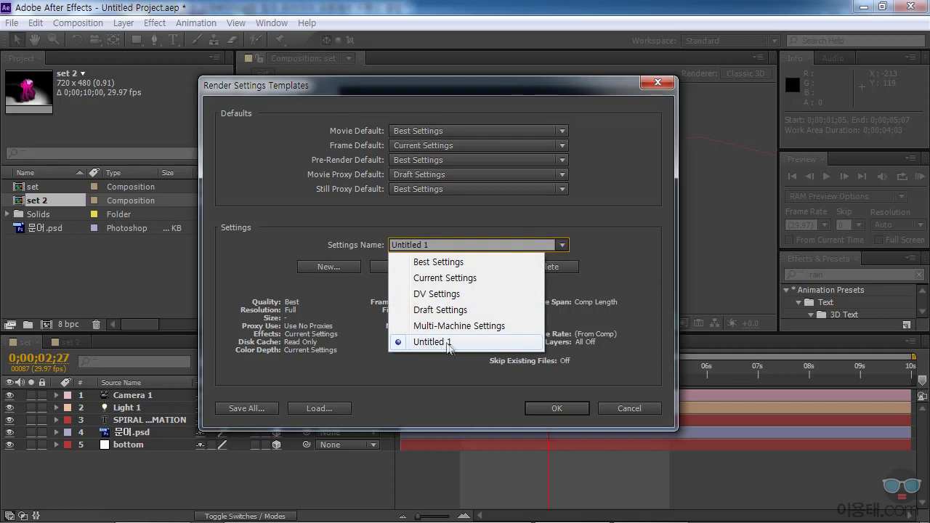
{"action": "left_click", "coordinate": [445, 245]}
{"action": "left_click_drag", "start_coordinate": [446, 246], "coordinate": [387, 250]}
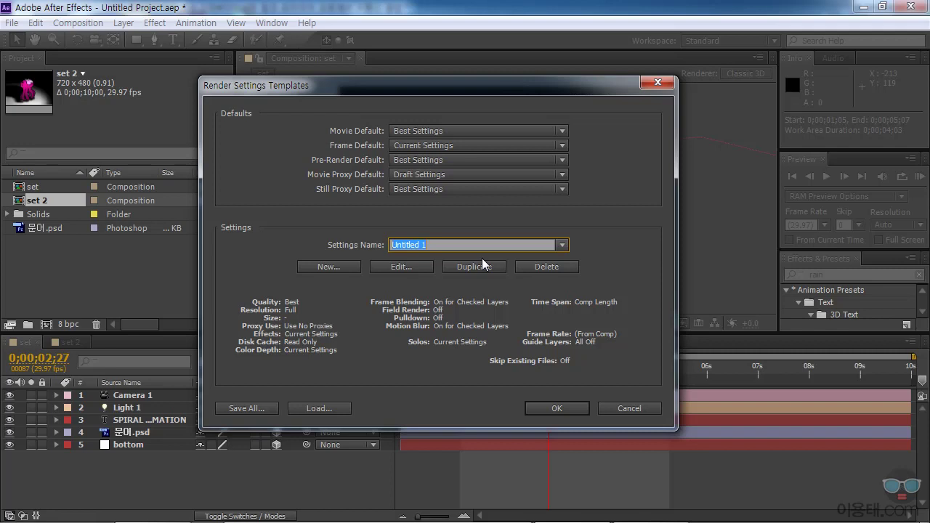
{"action": "type", "text": "새로우ㄴ 렌더"}
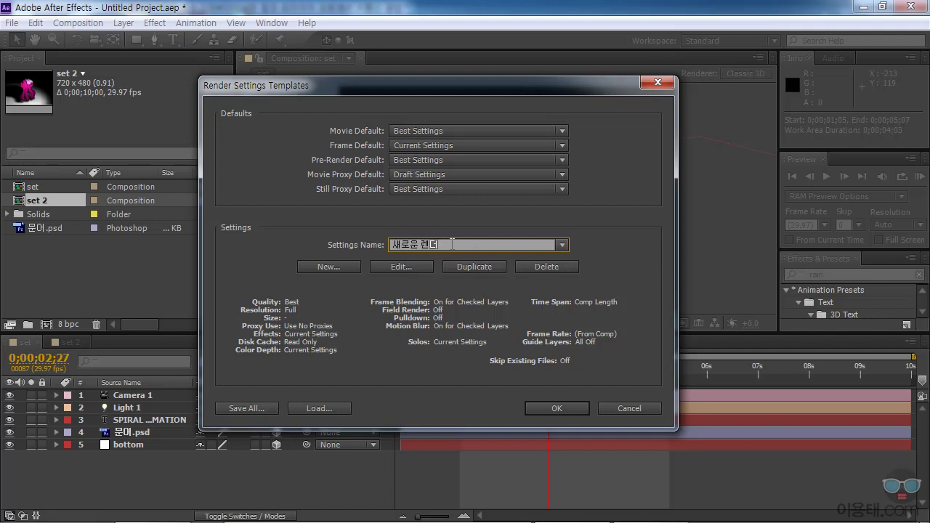
Check that 새로운 렌더 is in the list of render settings templates and save the template changes.
{"action": "left_click", "coordinate": [561, 247]}
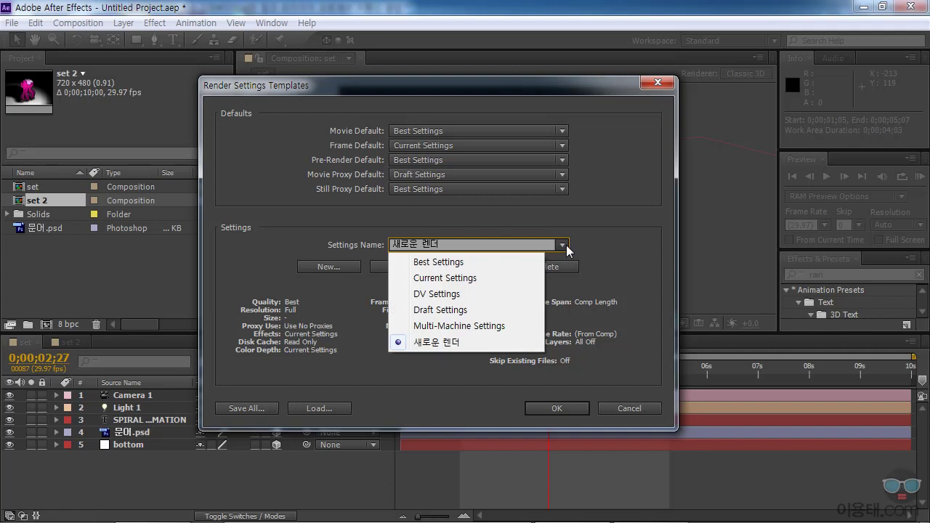
{"action": "left_click", "coordinate": [612, 244]}
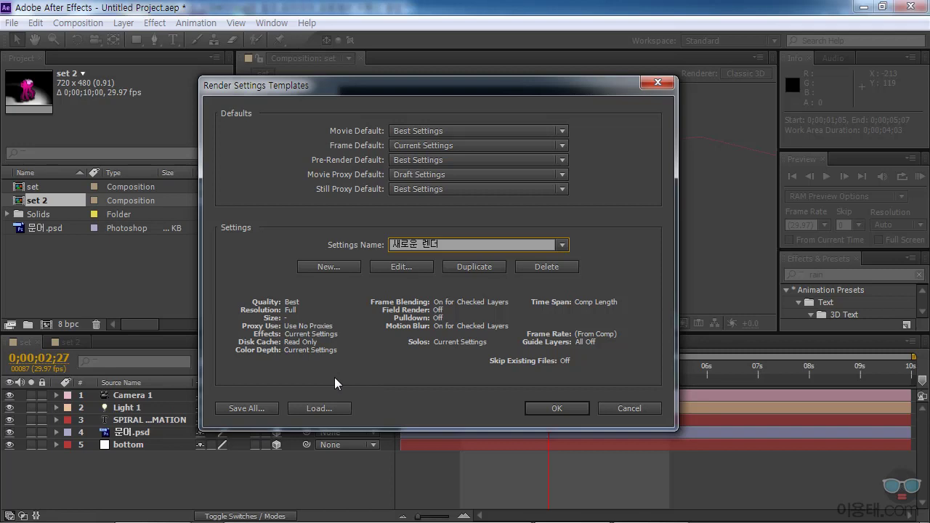
{"action": "left_click", "coordinate": [556, 408]}
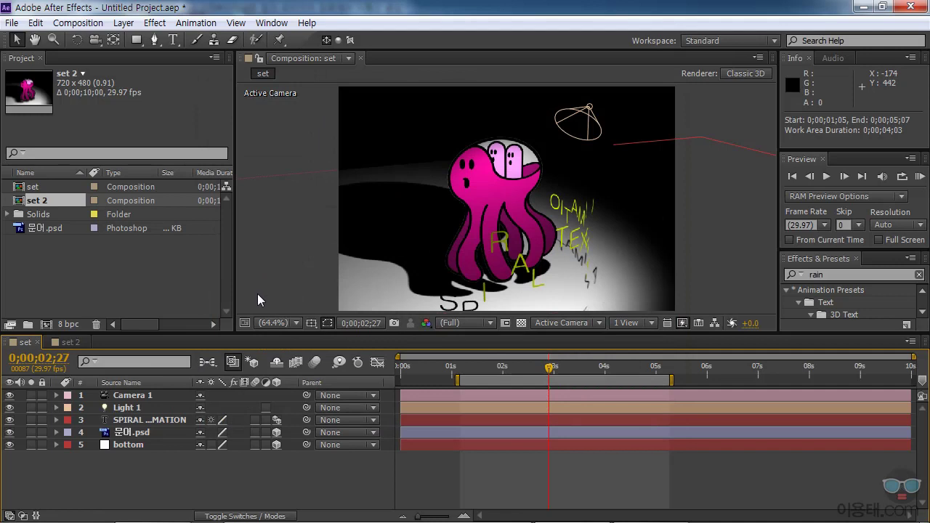
Create a new output module template with its Format set to AVI.
{"action": "left_click", "coordinate": [36, 23]}
{"action": "mouse_move", "coordinate": [119, 367]}
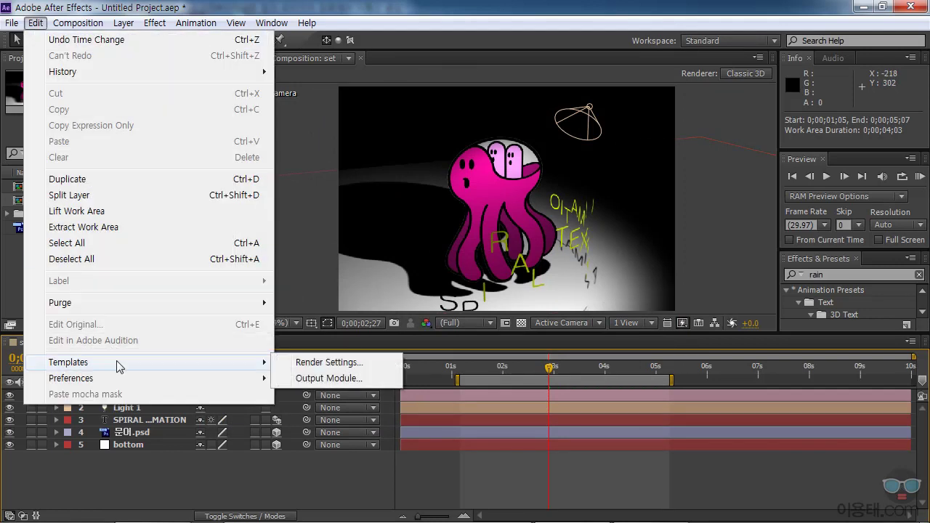
{"action": "left_click", "coordinate": [329, 377]}
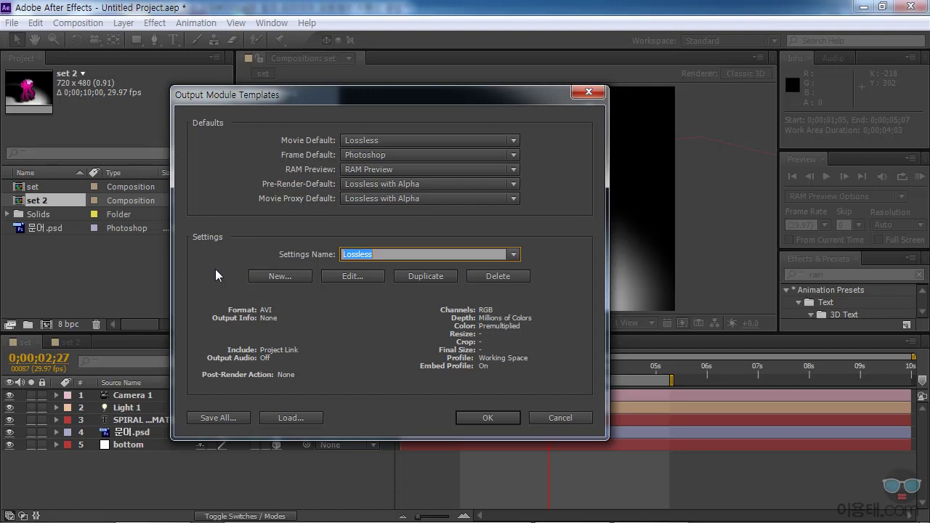
{"action": "left_click", "coordinate": [278, 277]}
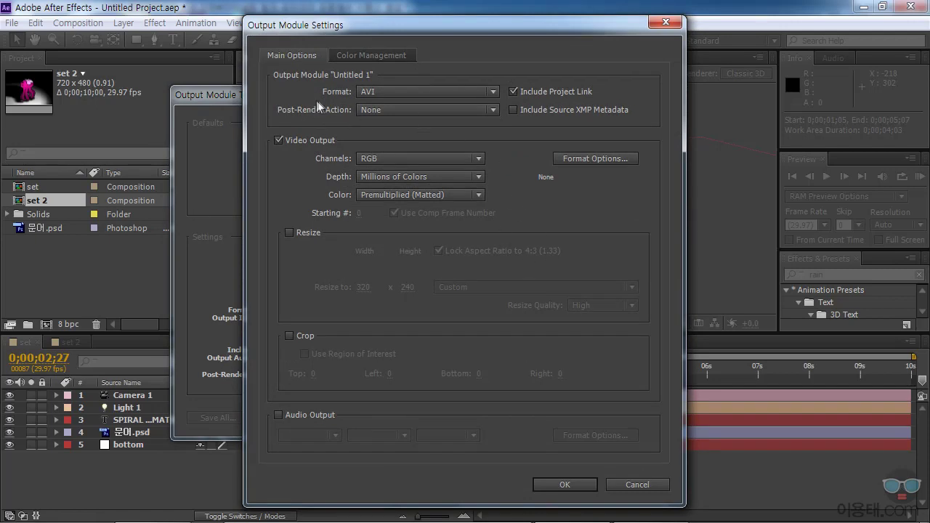
{"action": "left_click", "coordinate": [380, 90]}
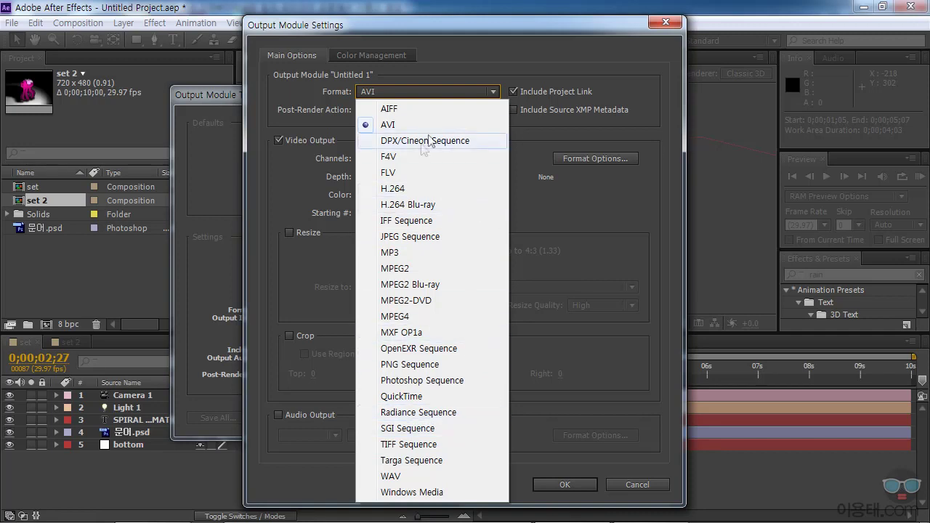
{"action": "left_click", "coordinate": [395, 125]}
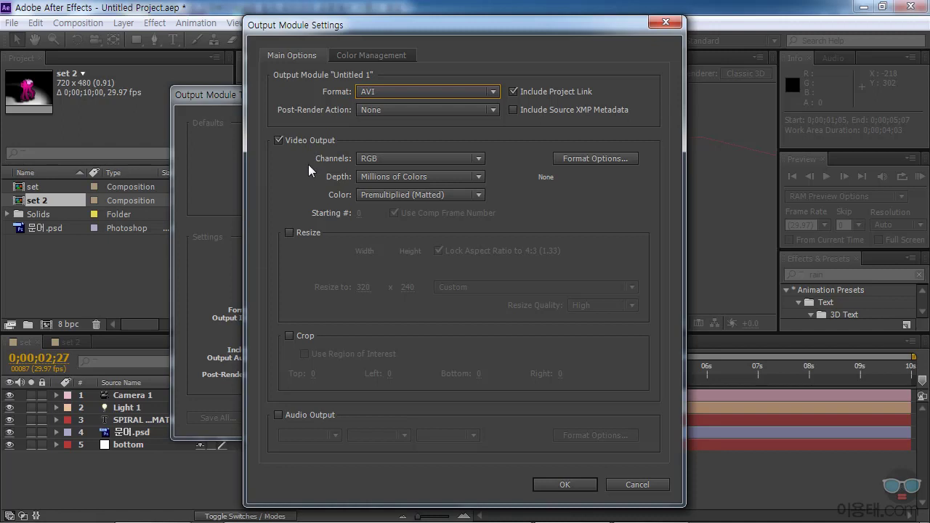
Examine the Channels, Depth and Color choices for video output, leaving RGB, Millions of Colors and Premultiplied (Matted).
{"action": "left_click", "coordinate": [389, 159]}
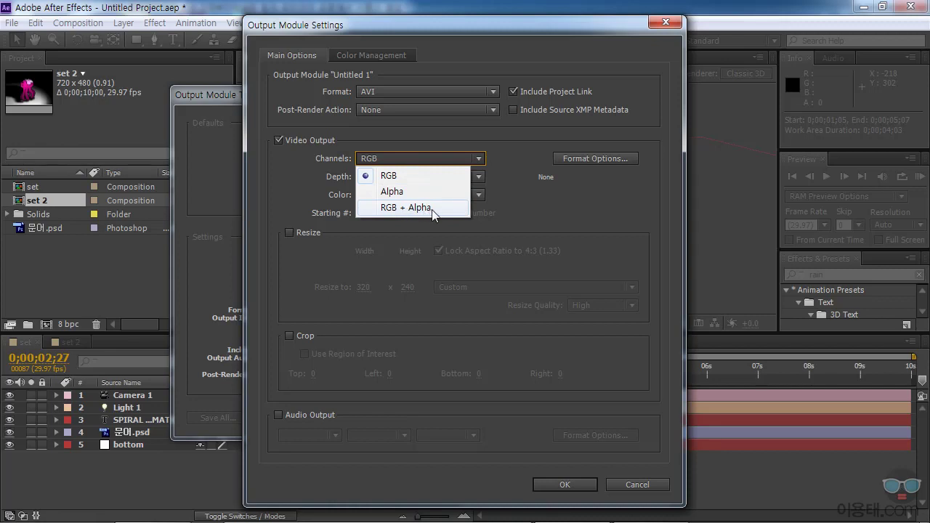
{"action": "left_click", "coordinate": [478, 175]}
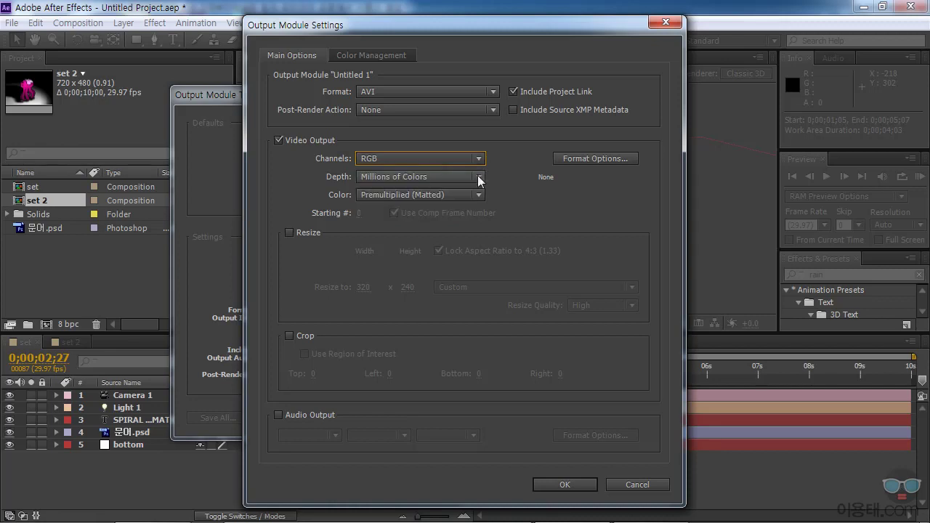
{"action": "left_click", "coordinate": [388, 178]}
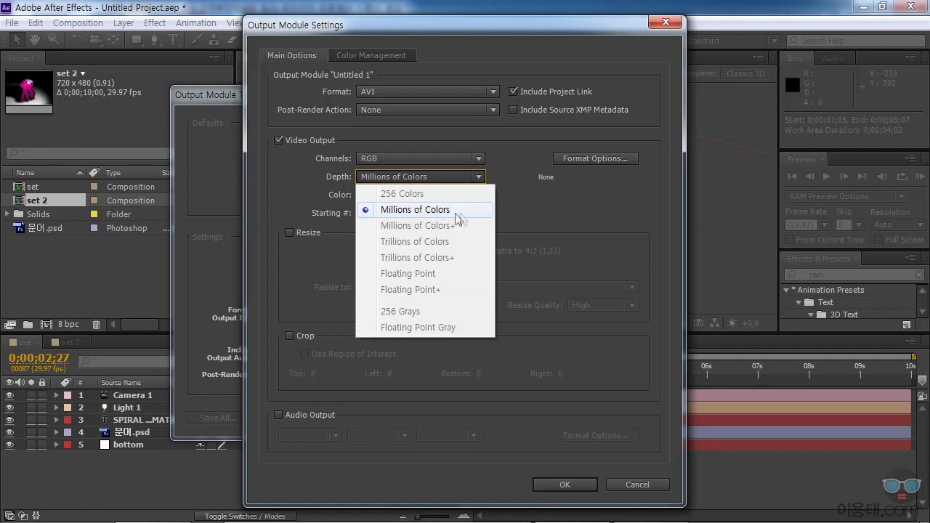
{"action": "left_click", "coordinate": [515, 210]}
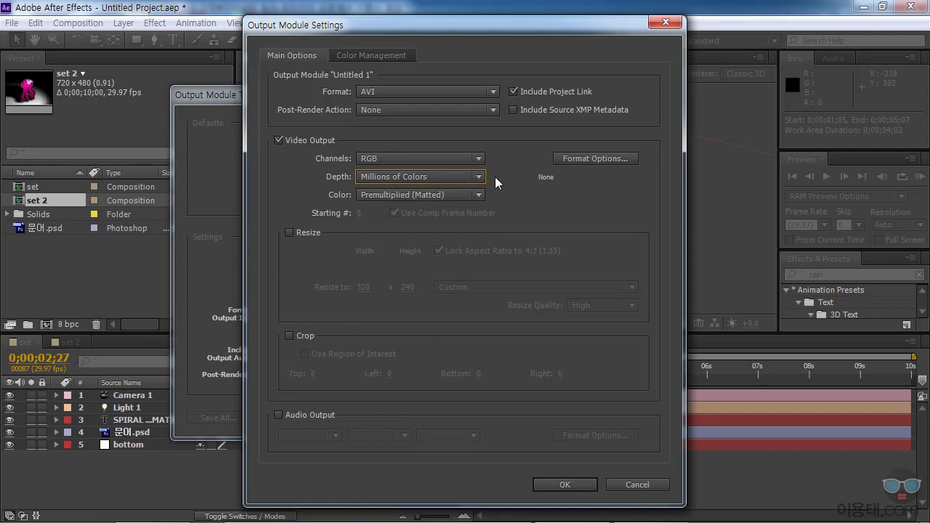
{"action": "left_click", "coordinate": [369, 197]}
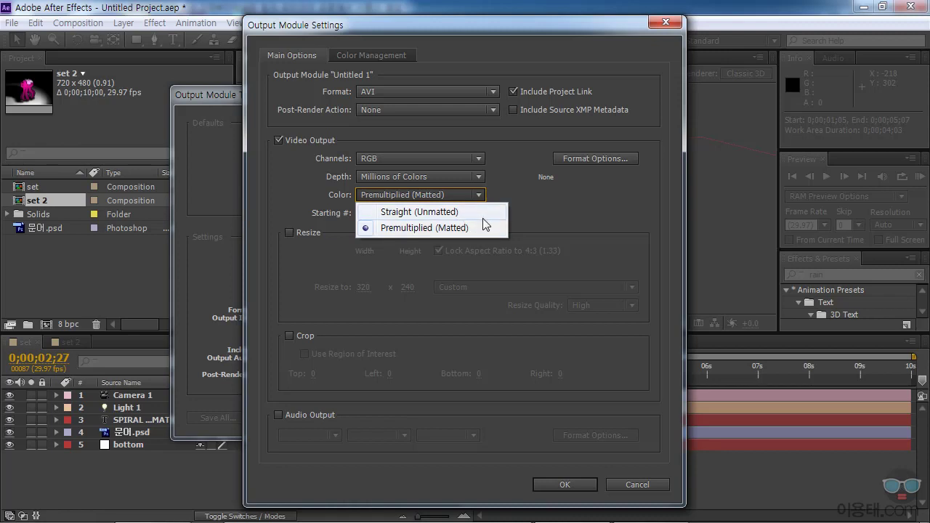
{"action": "left_click", "coordinate": [537, 216]}
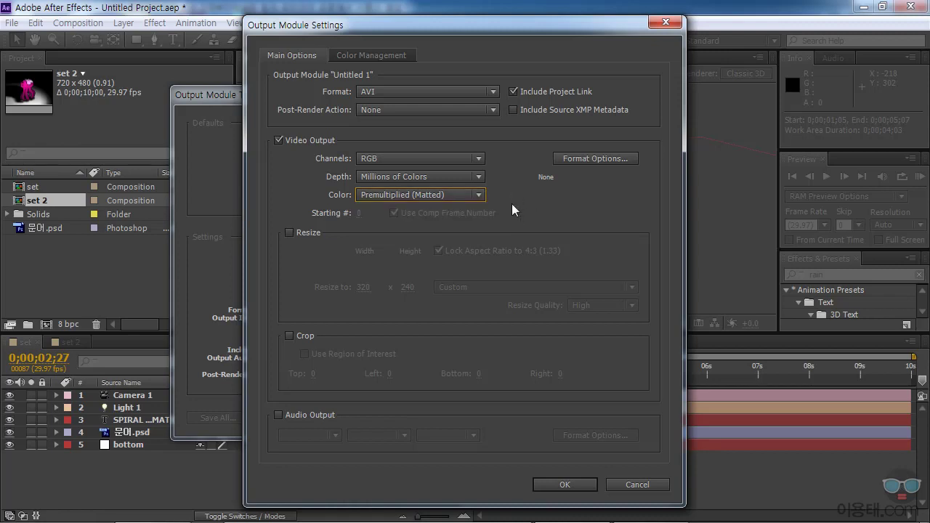
Examine the available video codecs in the AVI format options and cancel without choosing one.
{"action": "left_click", "coordinate": [575, 158]}
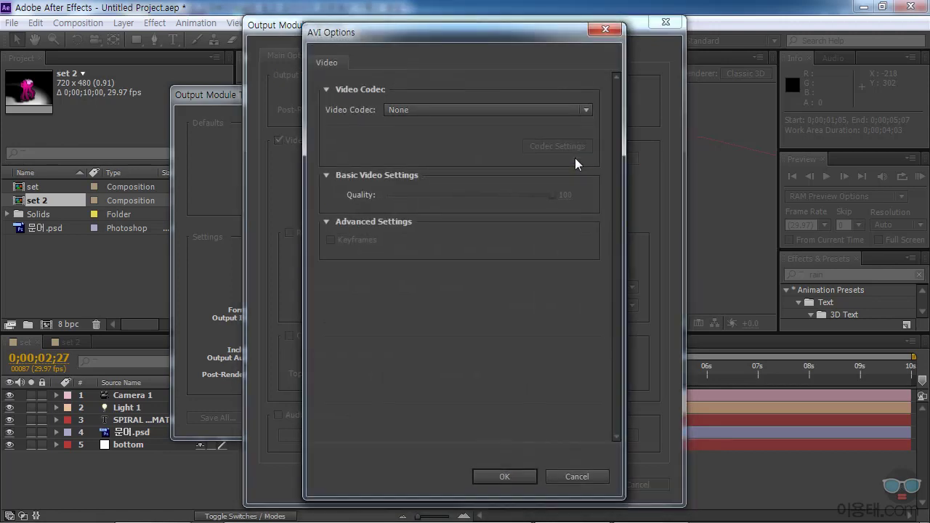
{"action": "left_click", "coordinate": [413, 110]}
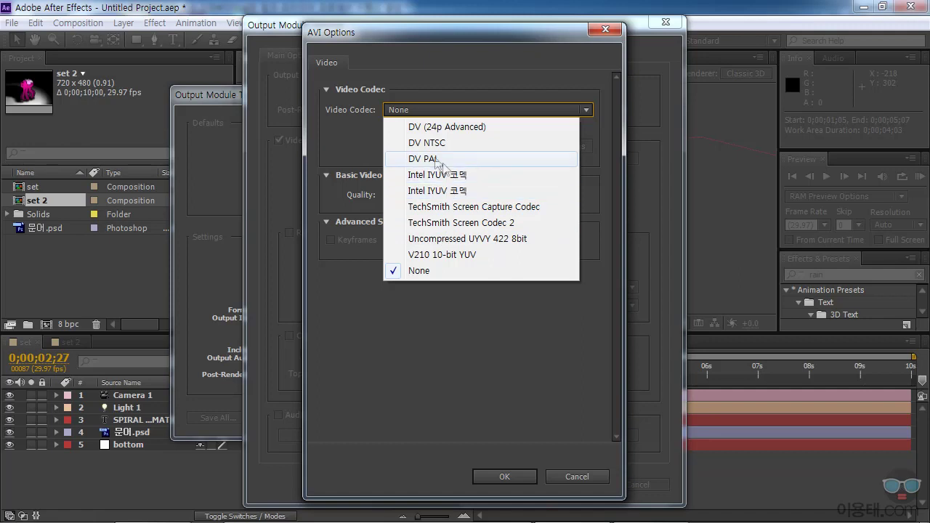
{"action": "left_click", "coordinate": [367, 143]}
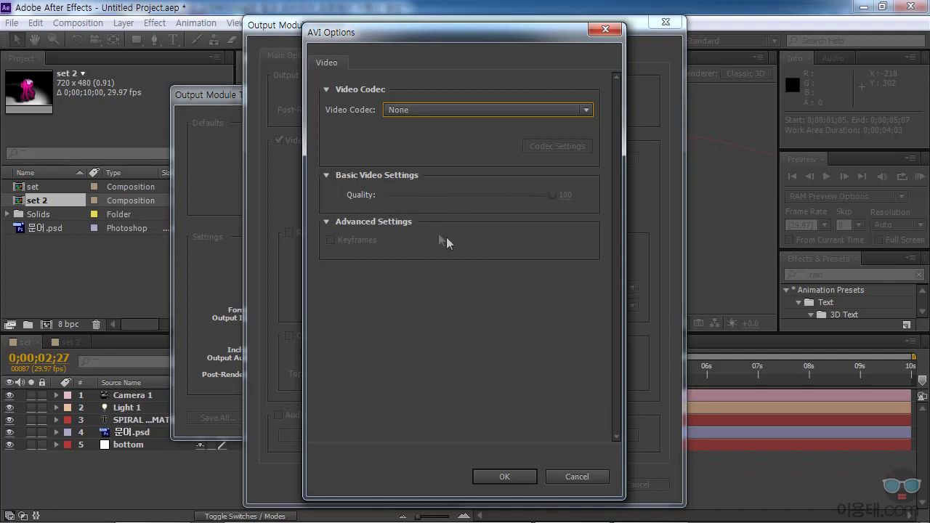
{"action": "left_click", "coordinate": [573, 476]}
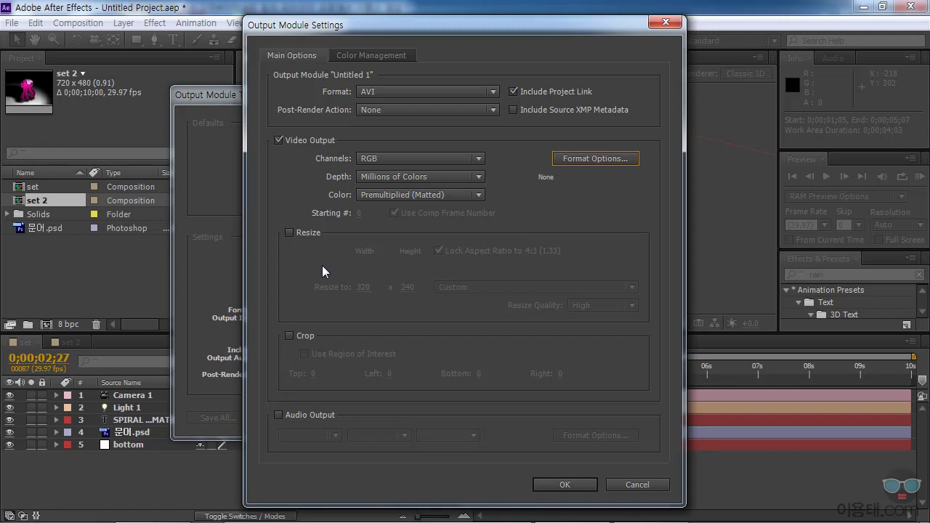
Examine the Resize and Crop options of the output module by enabling each and switching it off again.
{"action": "left_click", "coordinate": [290, 233]}
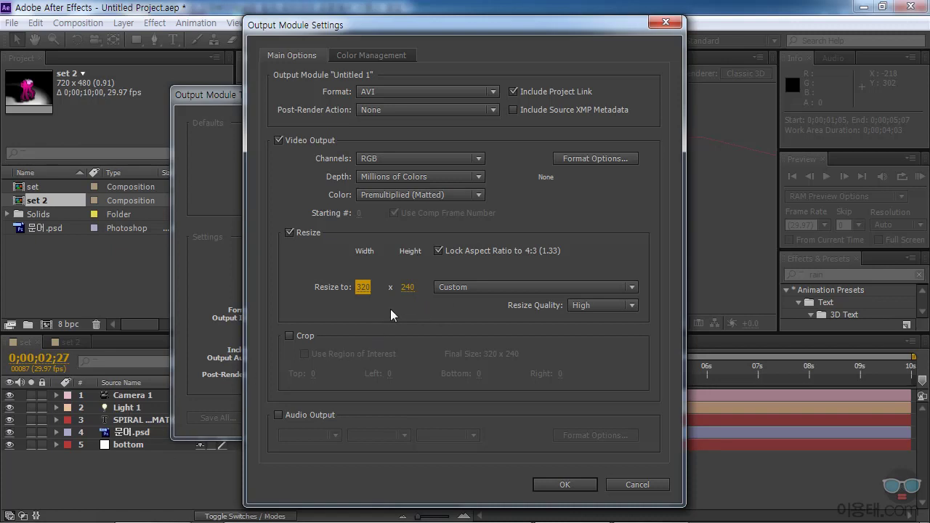
{"action": "left_click", "coordinate": [289, 233]}
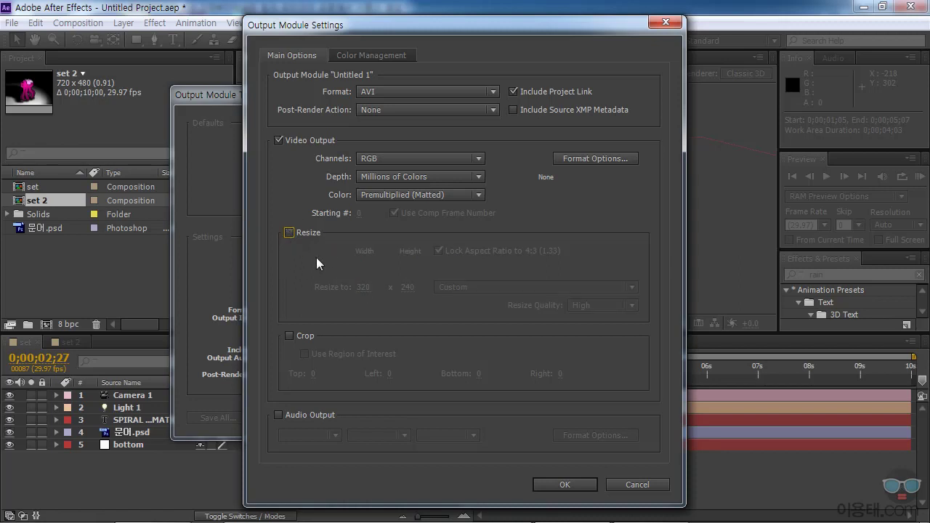
{"action": "left_click", "coordinate": [289, 336]}
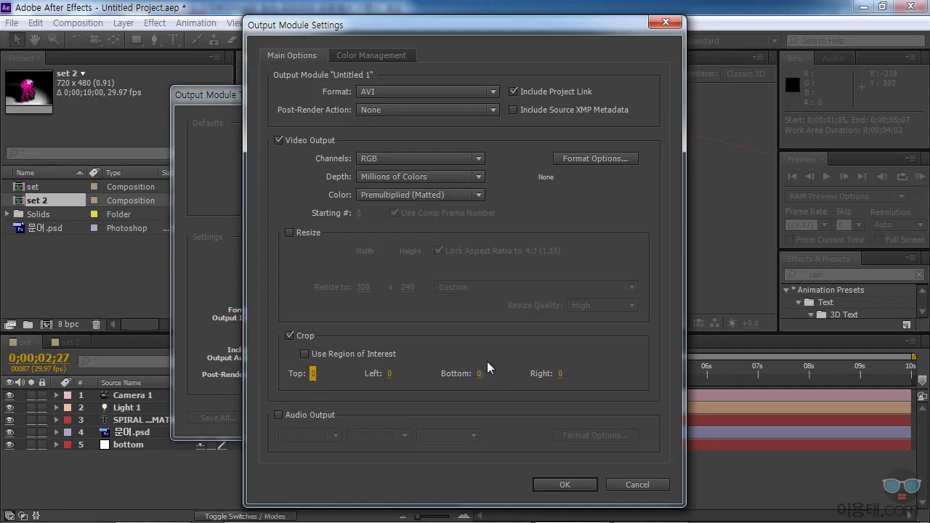
{"action": "left_click", "coordinate": [288, 335]}
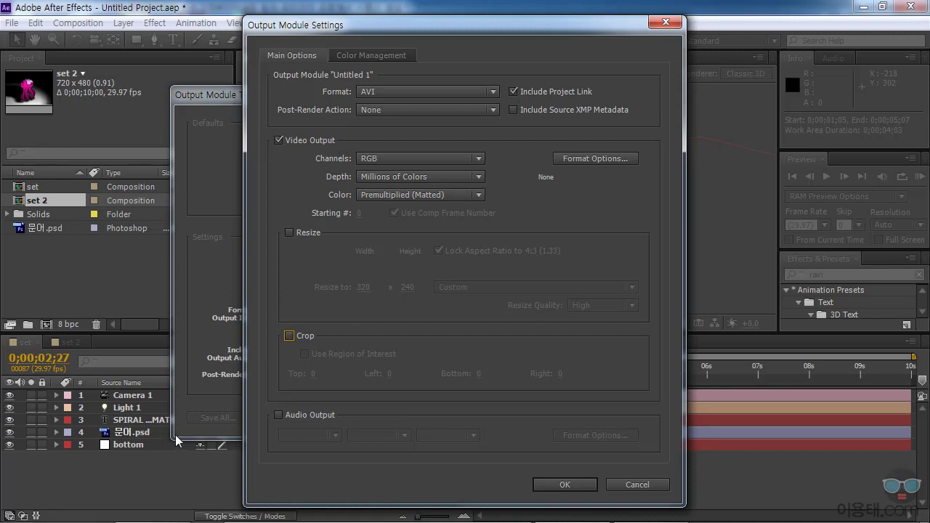
Enable Audio Output at 48.000 kHz, 16 Bit, Stereo, review its sample rate, channel, depth and format options, and accept the output module settings.
{"action": "left_click", "coordinate": [278, 415]}
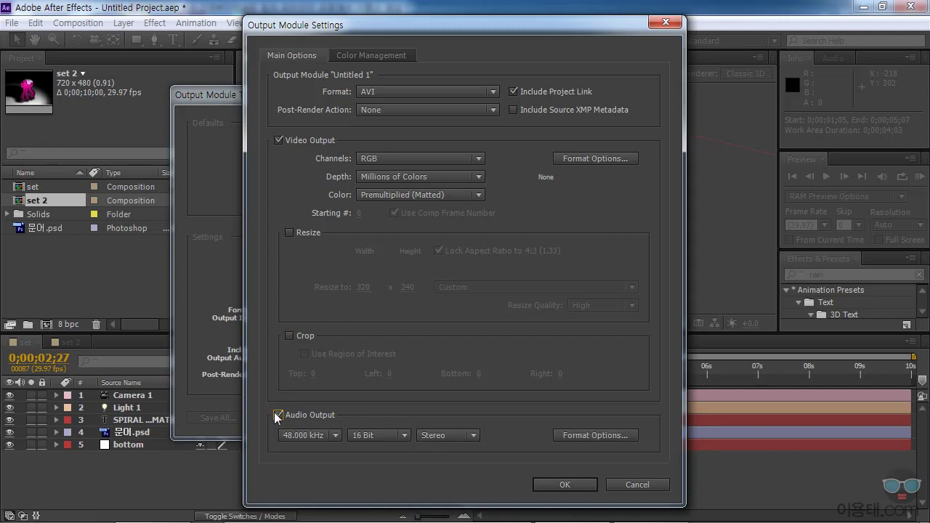
{"action": "left_click", "coordinate": [335, 436]}
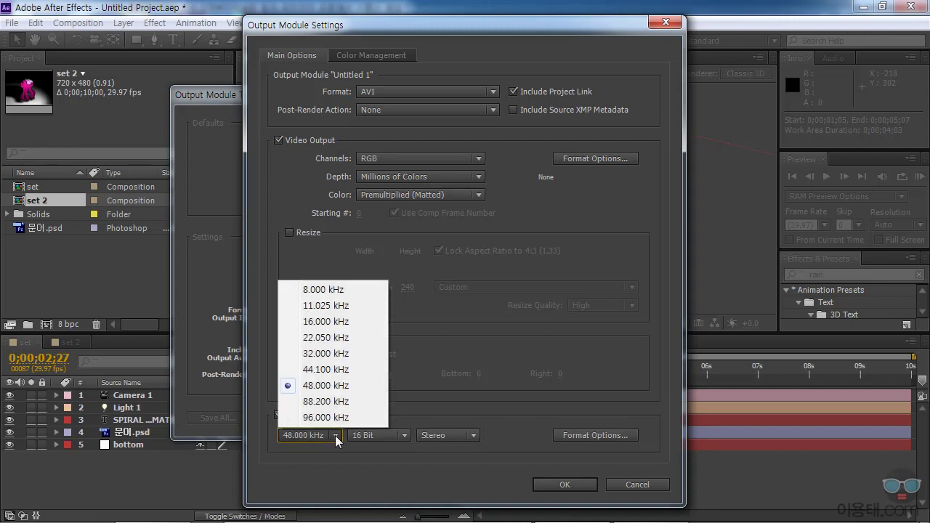
{"action": "left_click", "coordinate": [522, 434]}
{"action": "left_click", "coordinate": [473, 436]}
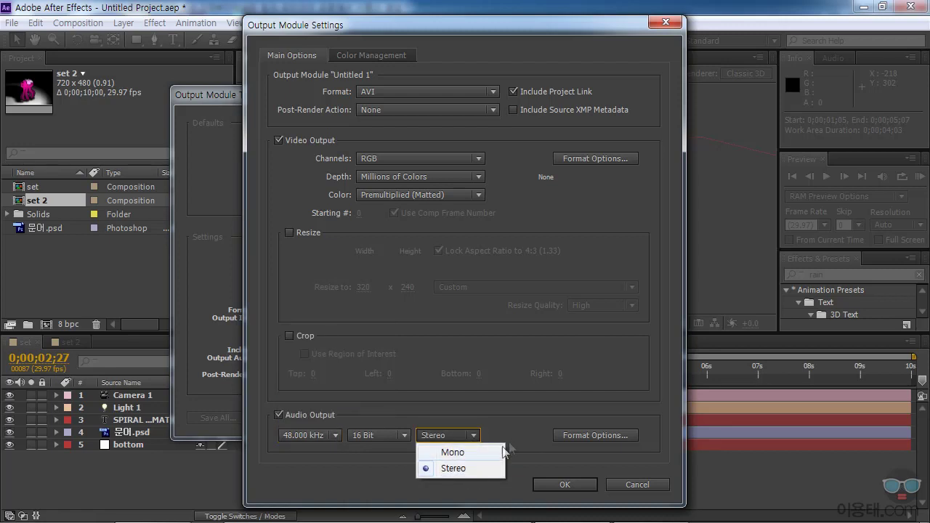
{"action": "left_click", "coordinate": [523, 437]}
{"action": "left_click", "coordinate": [403, 436]}
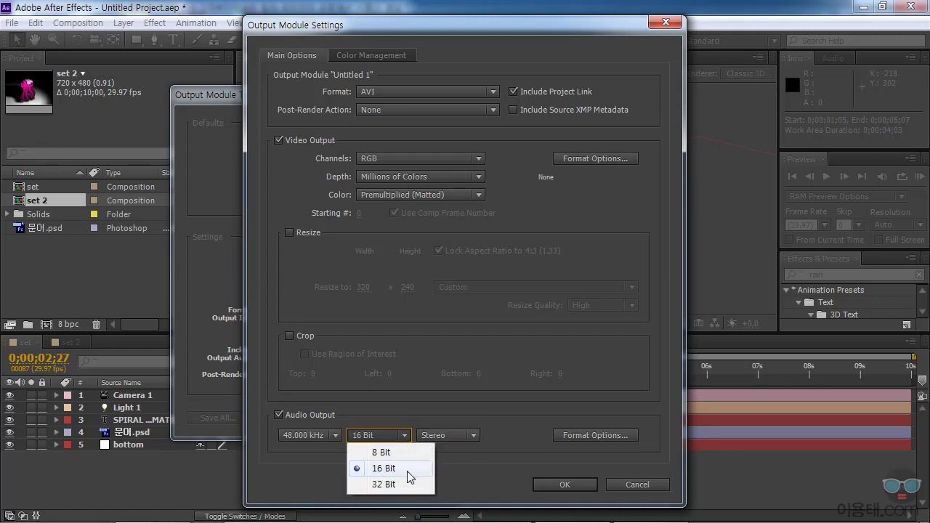
{"action": "left_click", "coordinate": [511, 440]}
{"action": "left_click", "coordinate": [577, 435]}
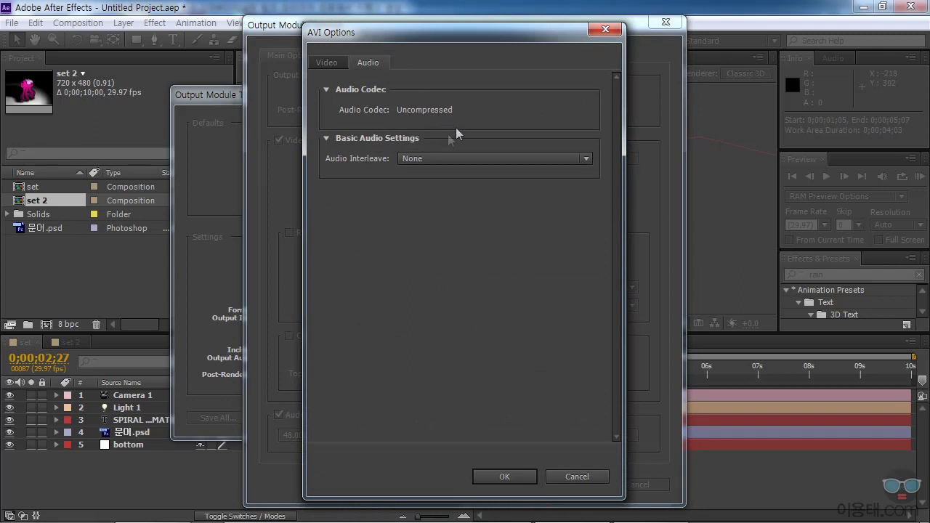
{"action": "left_click", "coordinate": [582, 478]}
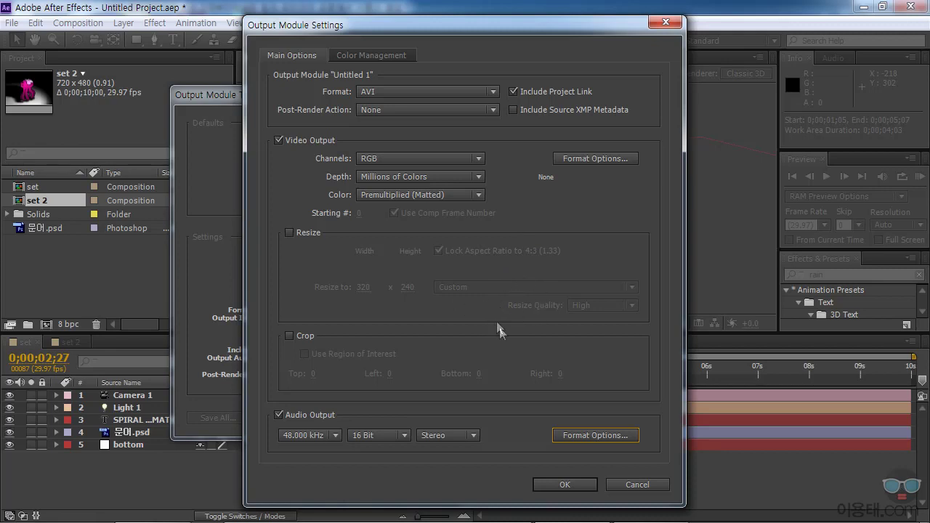
{"action": "left_click", "coordinate": [565, 484]}
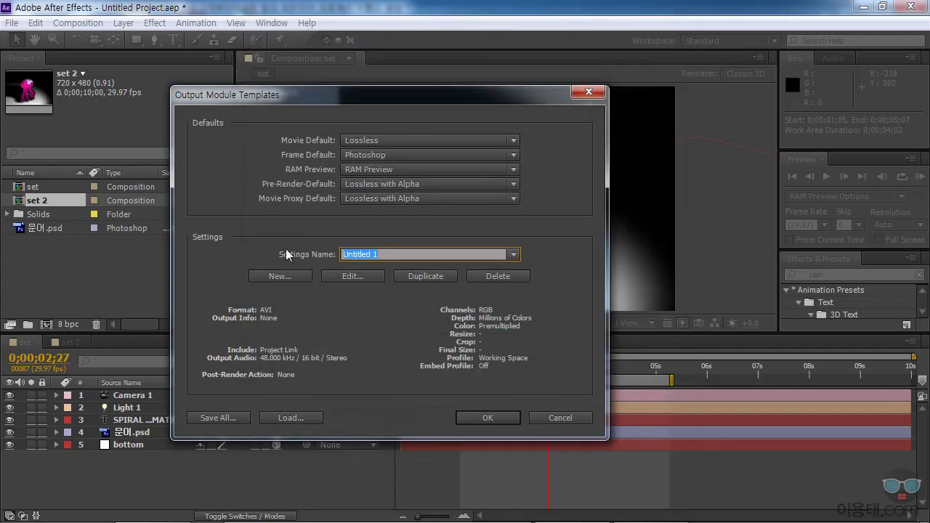
Rename the new output module template to AVI 고품질, check it in the template list and save the templates.
{"action": "type", "text": "a"}
{"action": "key", "text": "ctrl+z"}
{"action": "type", "text": "AVI 코"}
{"action": "key", "text": "BackSpace"}
{"action": "type", "text": "고품질"}
{"action": "left_click", "coordinate": [513, 254]}
{"action": "left_click", "coordinate": [513, 255]}
{"action": "left_click", "coordinate": [513, 255]}
{"action": "left_click", "coordinate": [513, 255]}
{"action": "left_click", "coordinate": [485, 420]}
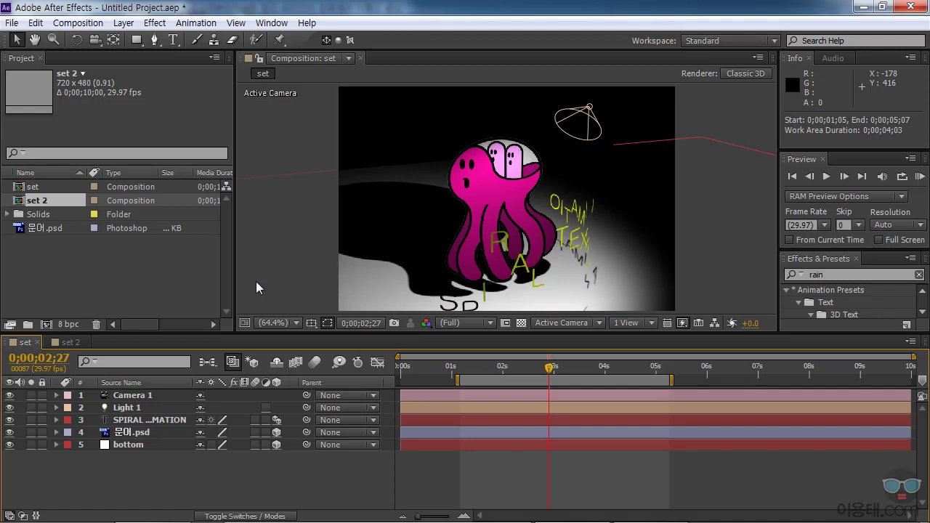
Queue the set composition through Pre-render, disable view refresh and enlarge the render queue area.
{"action": "left_click", "coordinate": [78, 23]}
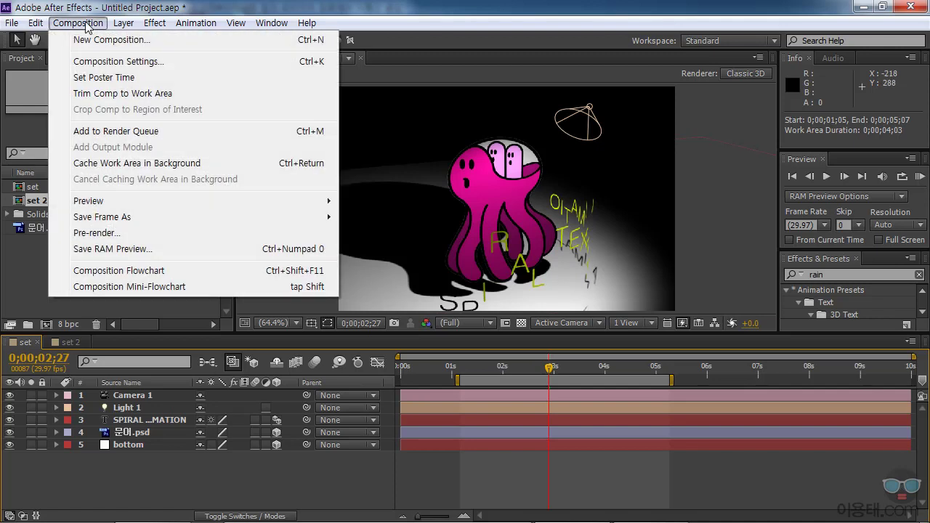
{"action": "left_click", "coordinate": [103, 233]}
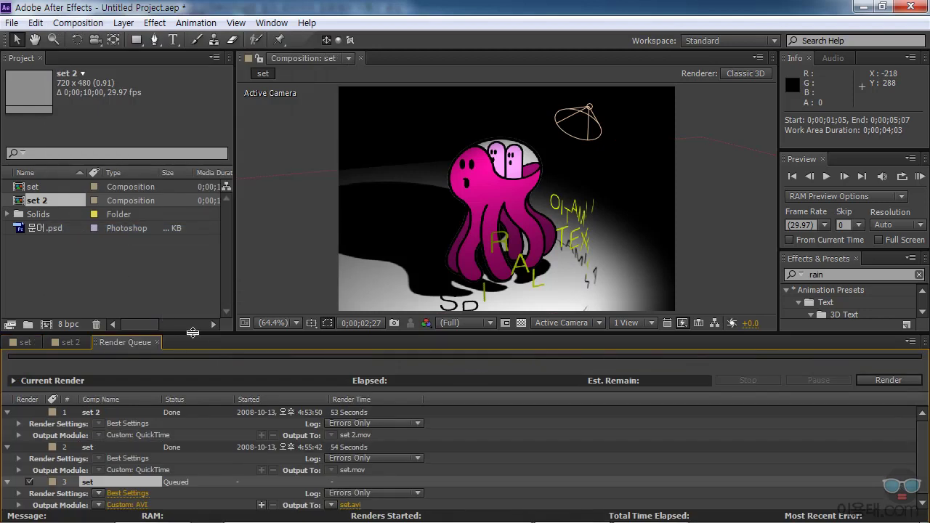
{"action": "key", "text": "Caps_Lock"}
{"action": "left_click_drag", "start_coordinate": [193, 333], "coordinate": [190, 280]}
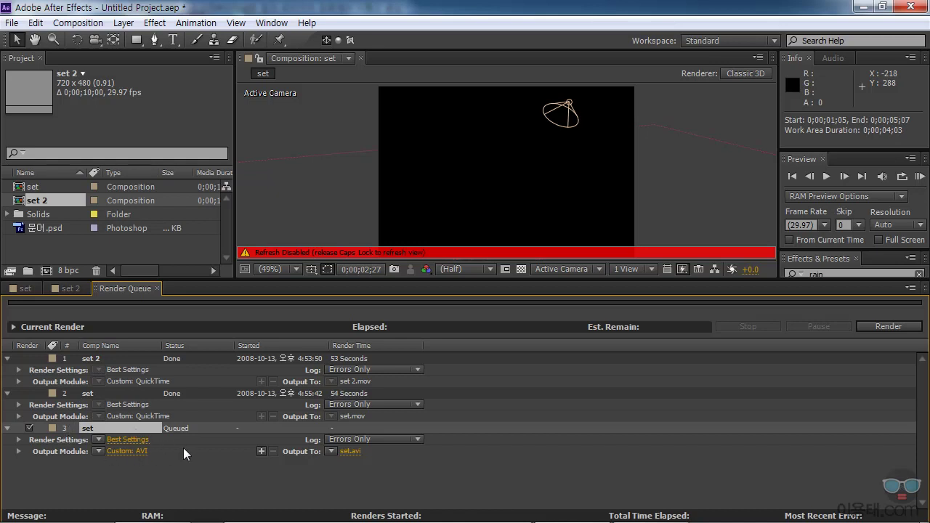
Apply the 새로운 렌더 render settings template to the queued set composition.
{"action": "left_click", "coordinate": [99, 439]}
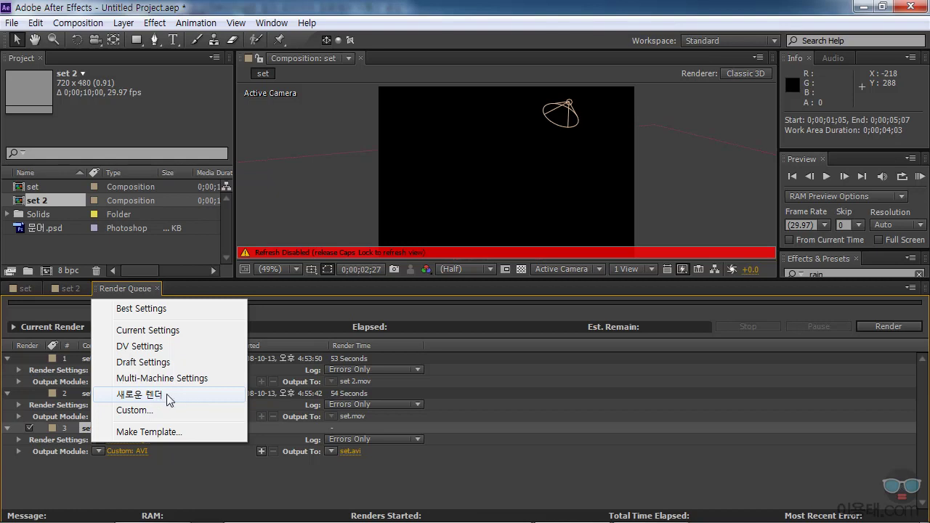
{"action": "left_click", "coordinate": [167, 393]}
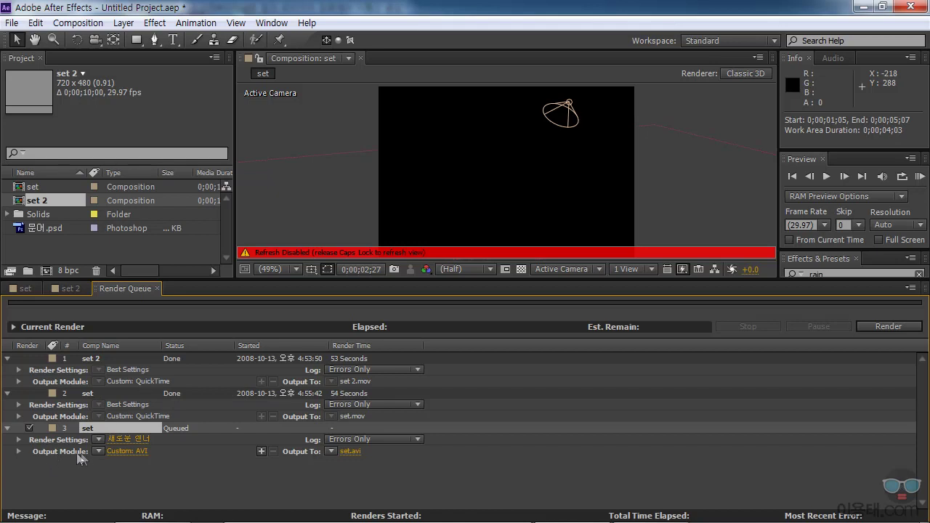
Apply the AVI 고품질 output module template to the queued set composition and review the available templates.
{"action": "left_click", "coordinate": [99, 451]}
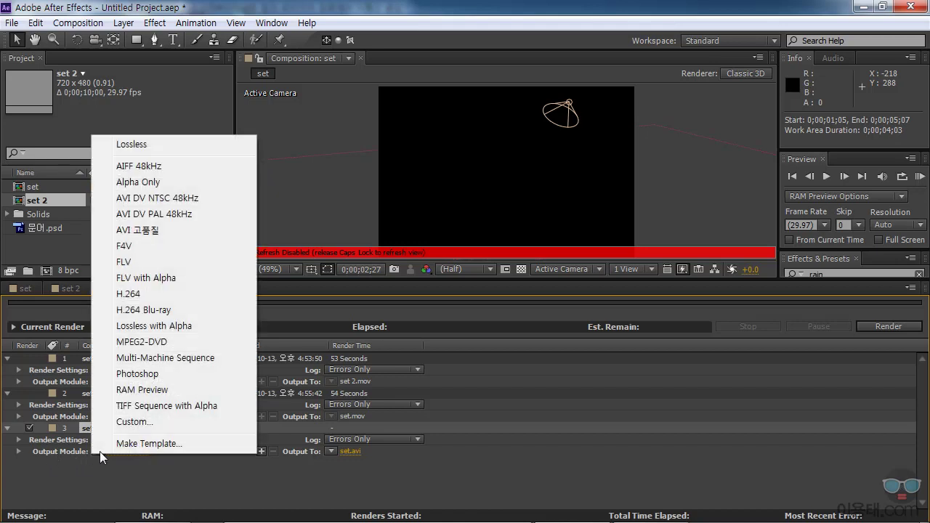
{"action": "left_click", "coordinate": [161, 237]}
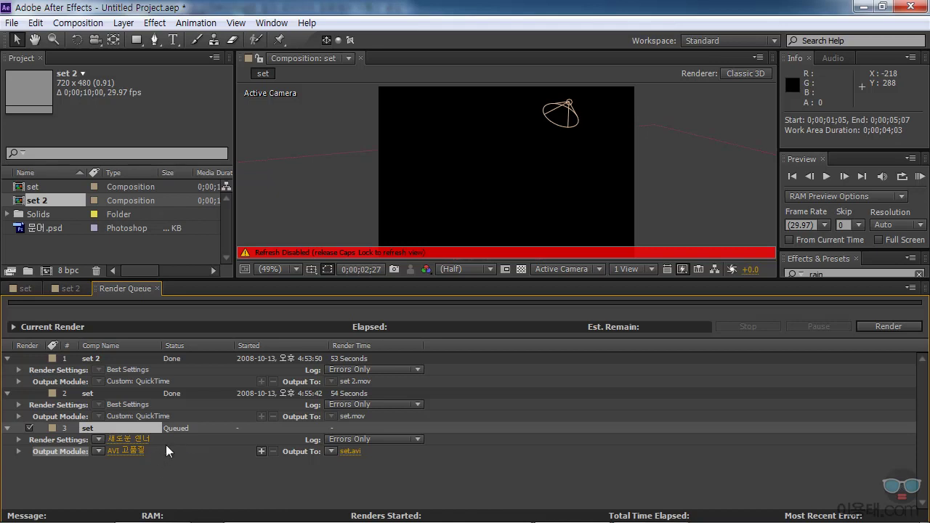
{"action": "left_click", "coordinate": [96, 452]}
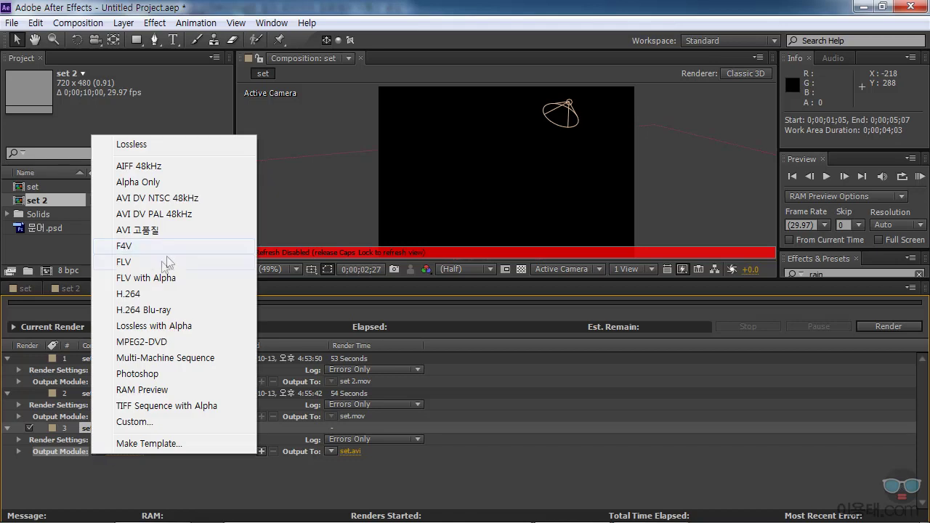
{"action": "left_click", "coordinate": [207, 477]}
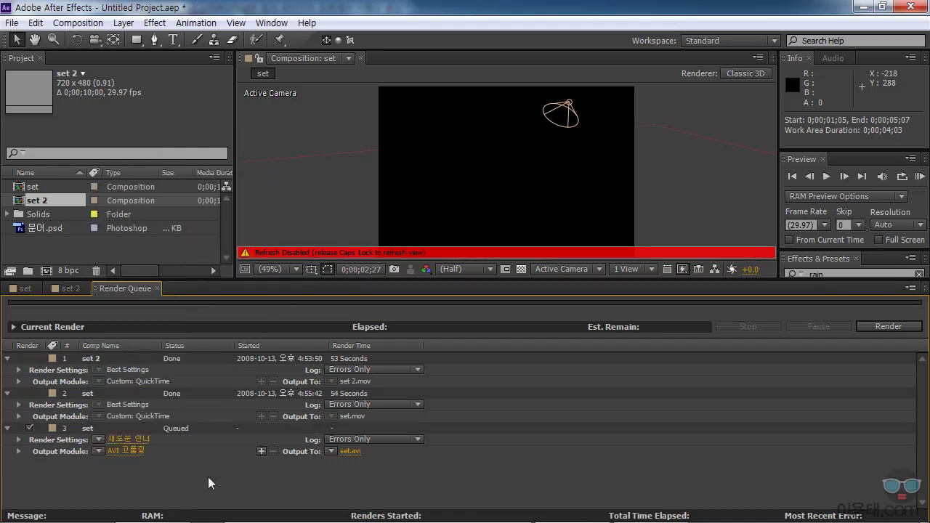
Review the queued set composition's render settings and output module settings without changing them, and look over the composition commands.
{"action": "left_click", "coordinate": [134, 439]}
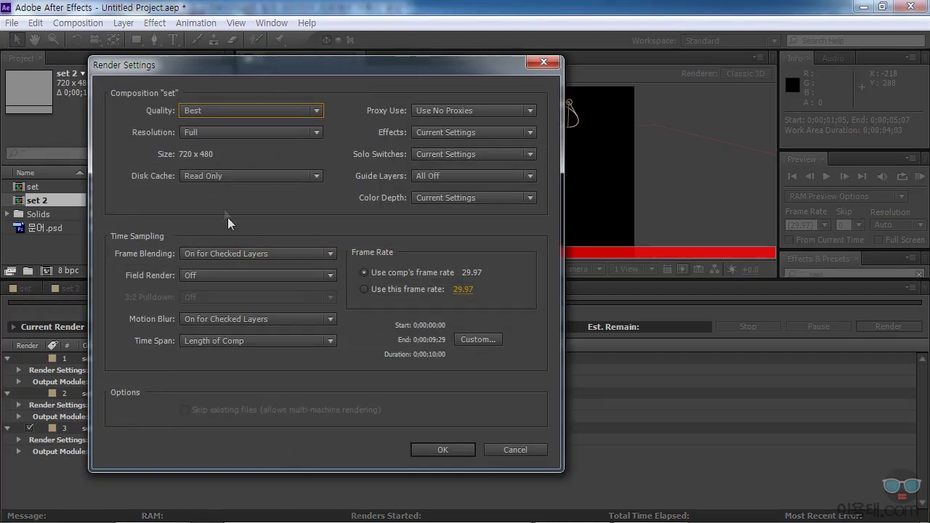
{"action": "left_click", "coordinate": [511, 451]}
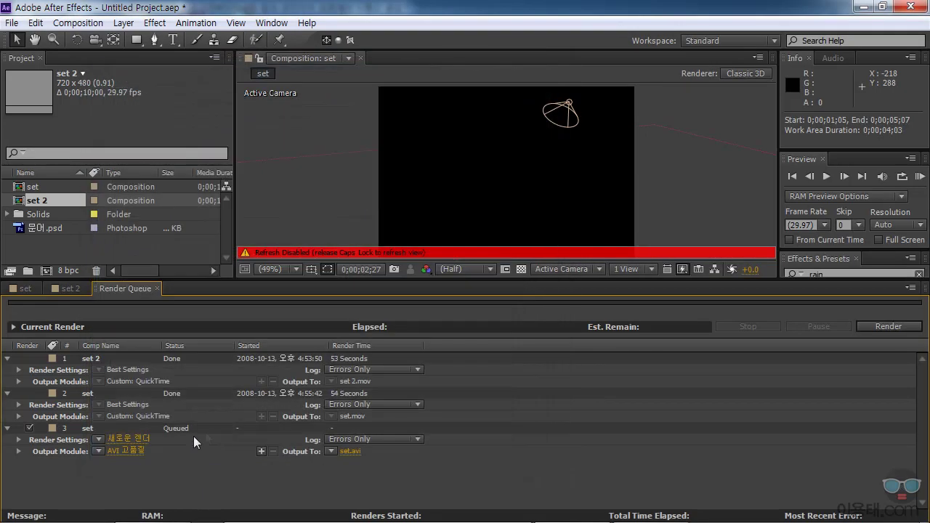
{"action": "left_click", "coordinate": [125, 451]}
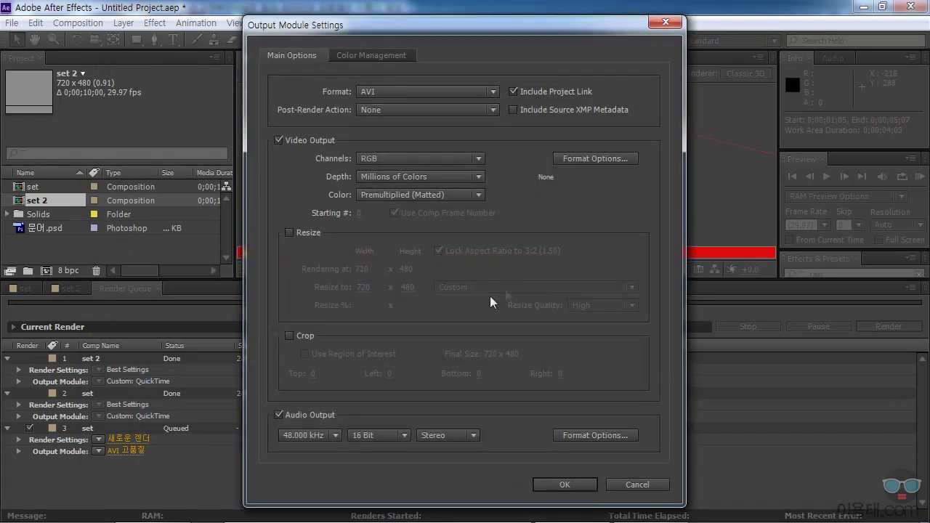
{"action": "left_click", "coordinate": [635, 484]}
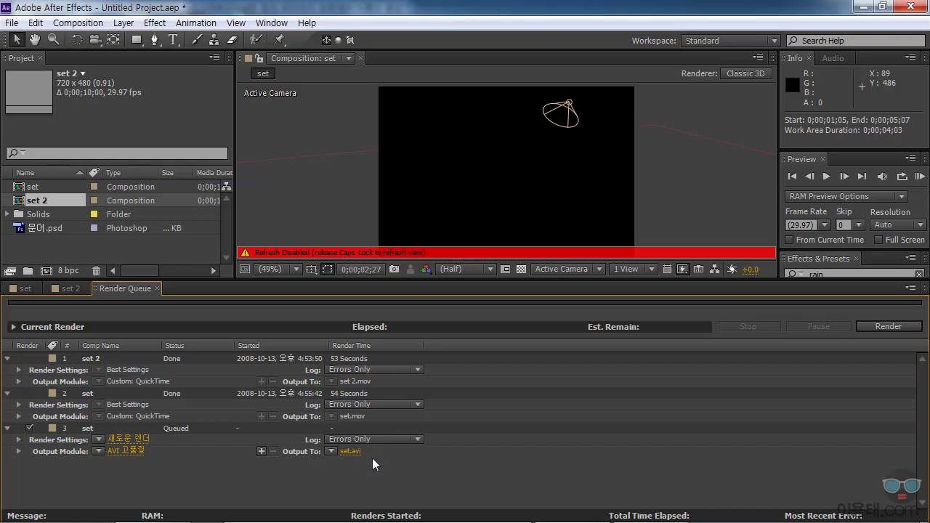
{"action": "left_click", "coordinate": [78, 23]}
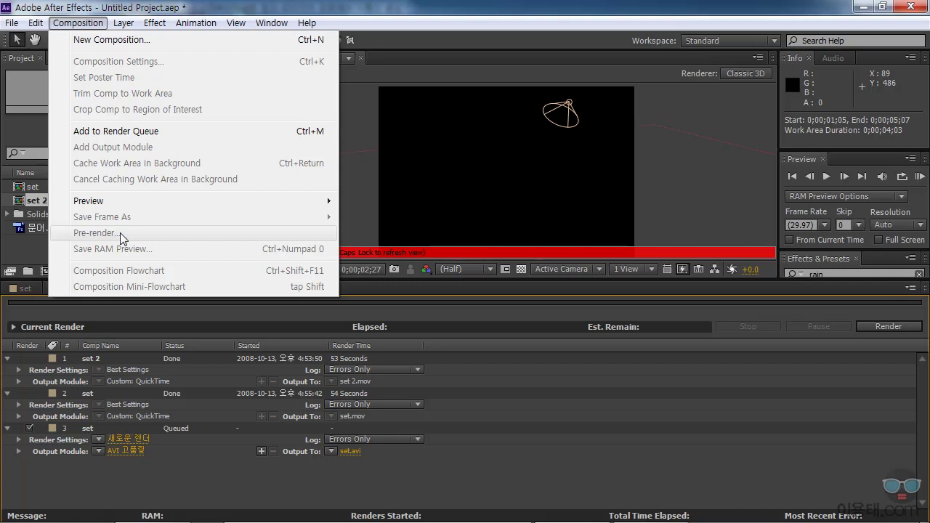
{"action": "left_click", "coordinate": [354, 468]}
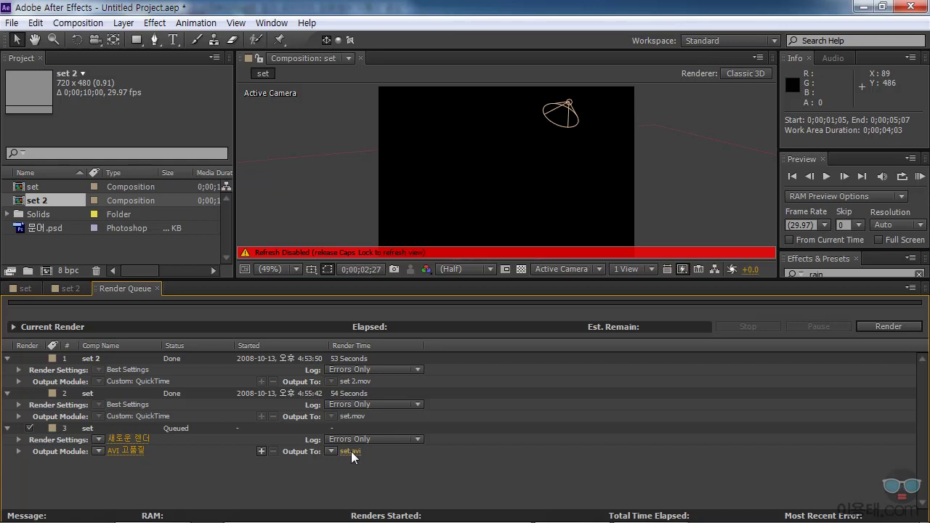
Set the queued composition's output file to 최종 결과물 as AVI in the A 애프터이펙트 CS6 강좌 folder and start rendering.
{"action": "left_click", "coordinate": [351, 451]}
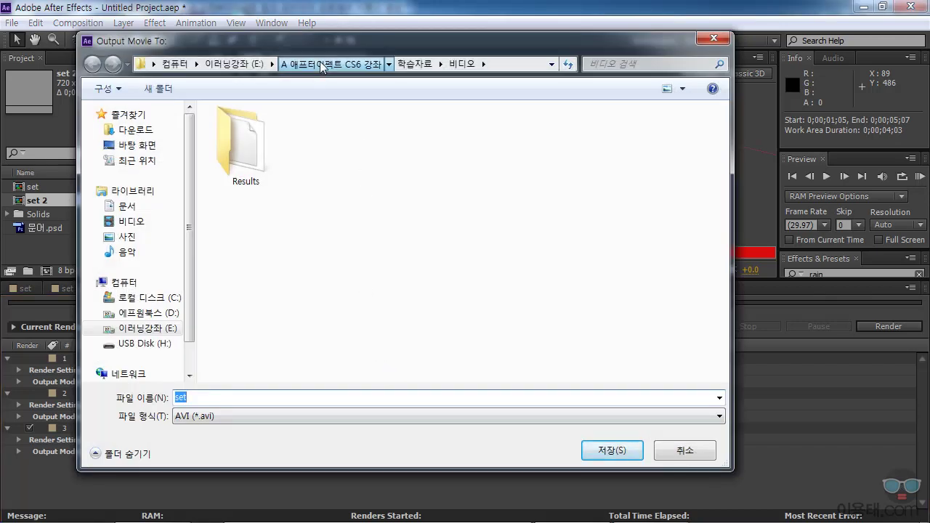
{"action": "left_click", "coordinate": [322, 65]}
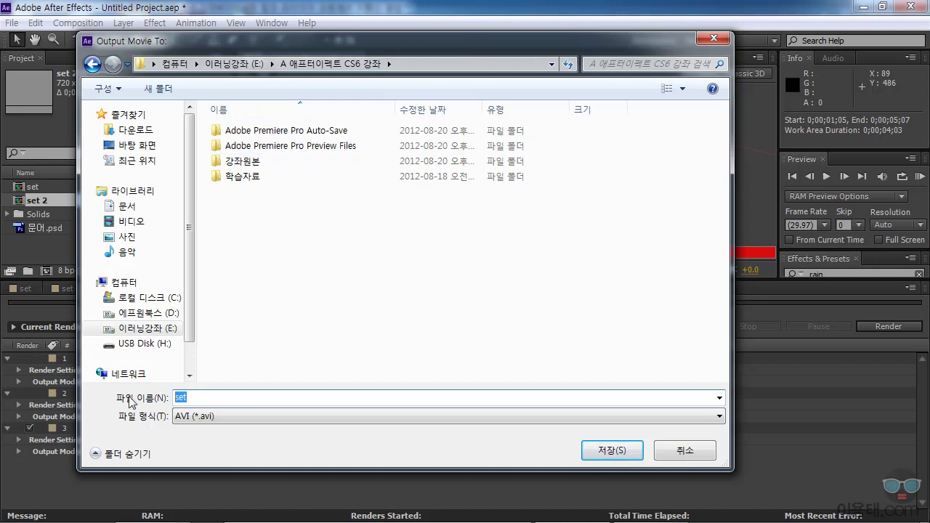
{"action": "type", "text": "최종 결과"}
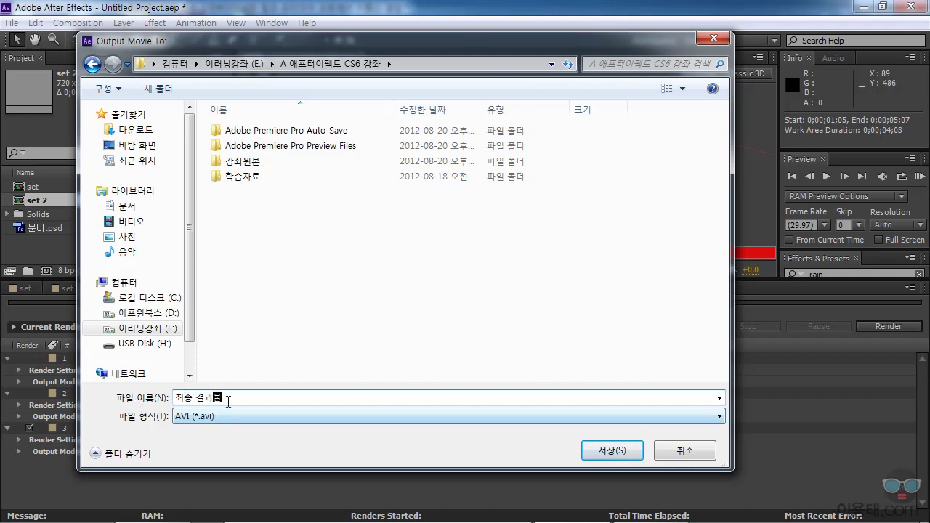
{"action": "type", "text": "물"}
{"action": "left_click", "coordinate": [613, 450]}
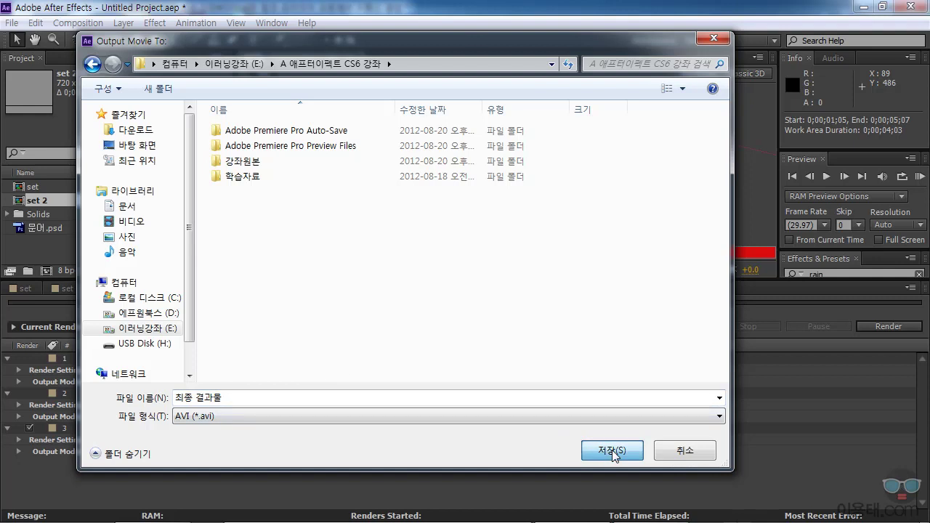
{"action": "left_click", "coordinate": [613, 450]}
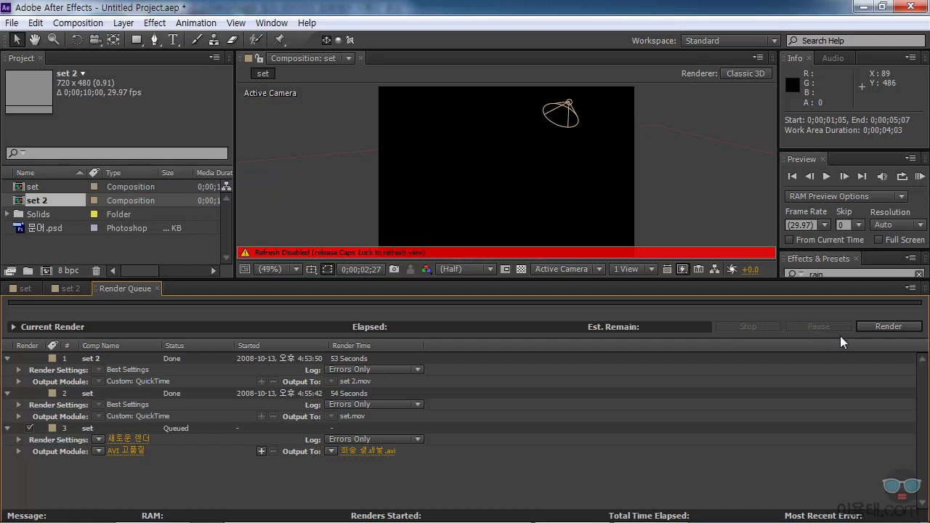
{"action": "left_click", "coordinate": [880, 326]}
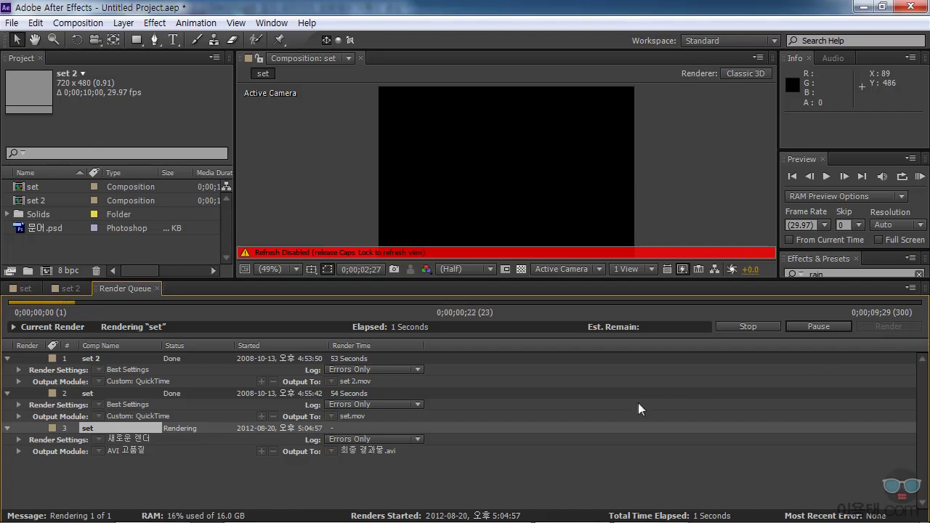